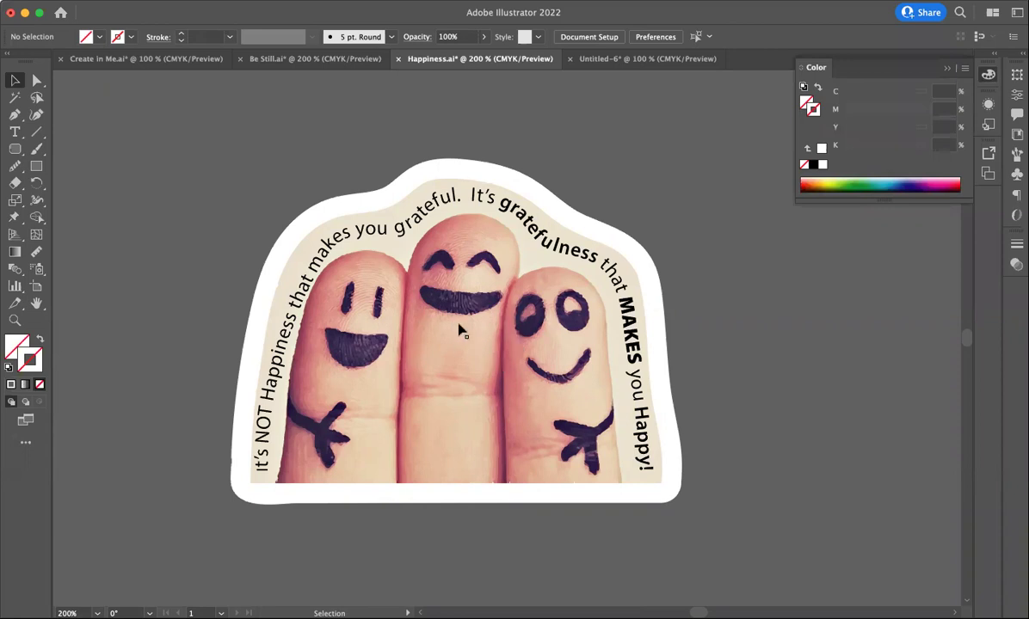
- Scroll left to centre the artboard with the finger photo and curved quote
scroll(449, 334, "left", 10)
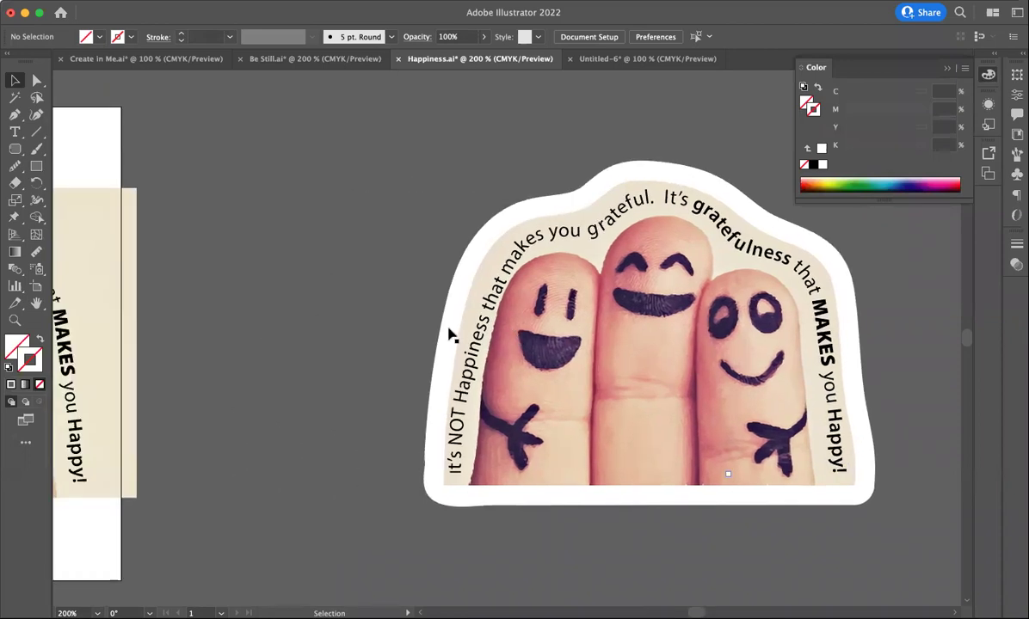
scroll(448, 333, "left", 3)
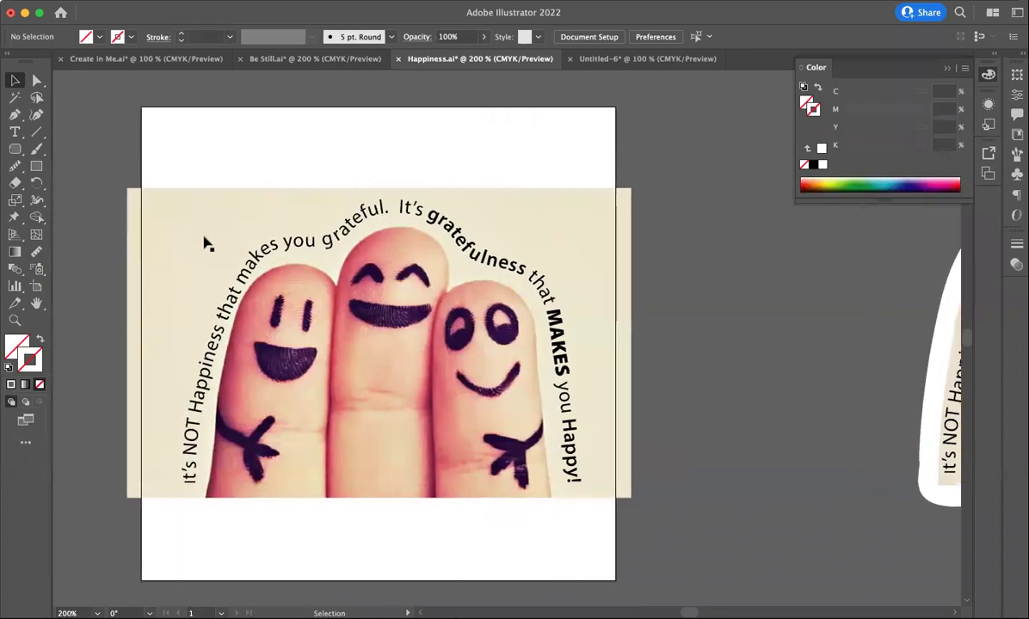
- With the Pen tool, start an open path at the quote's lower left and arc it over the top
left_click(14, 114)
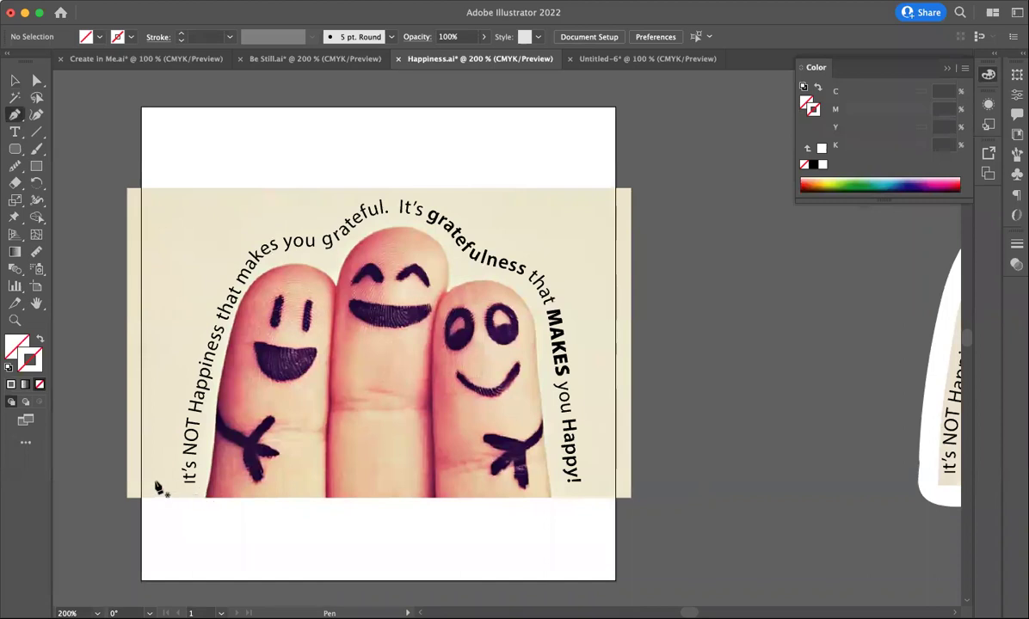
left_click(155, 481)
left_click(177, 337)
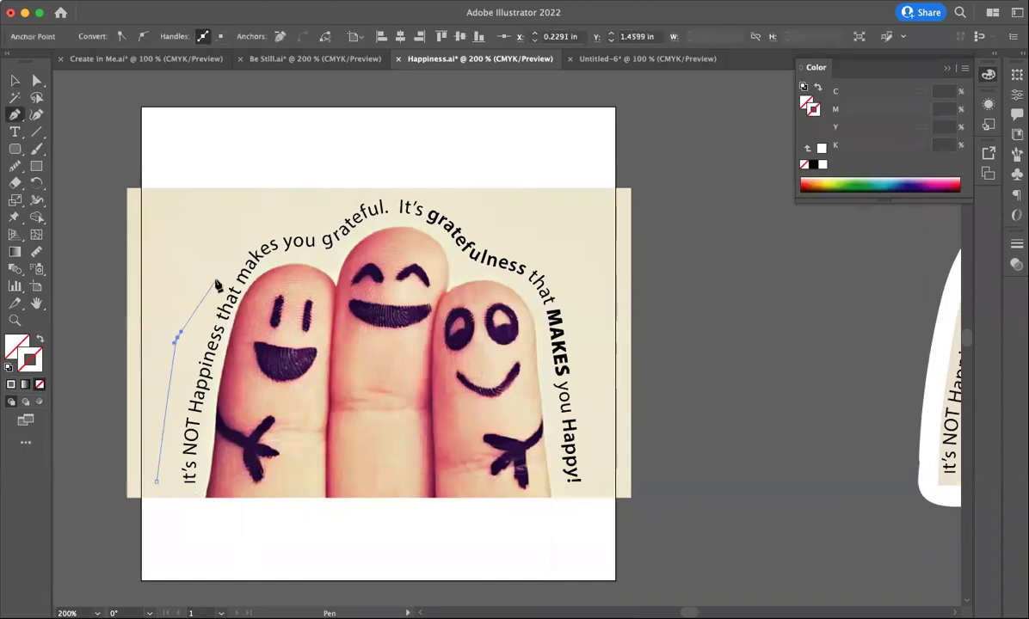
left_click(215, 281)
left_click(241, 225)
left_click(291, 213)
left_click(319, 213)
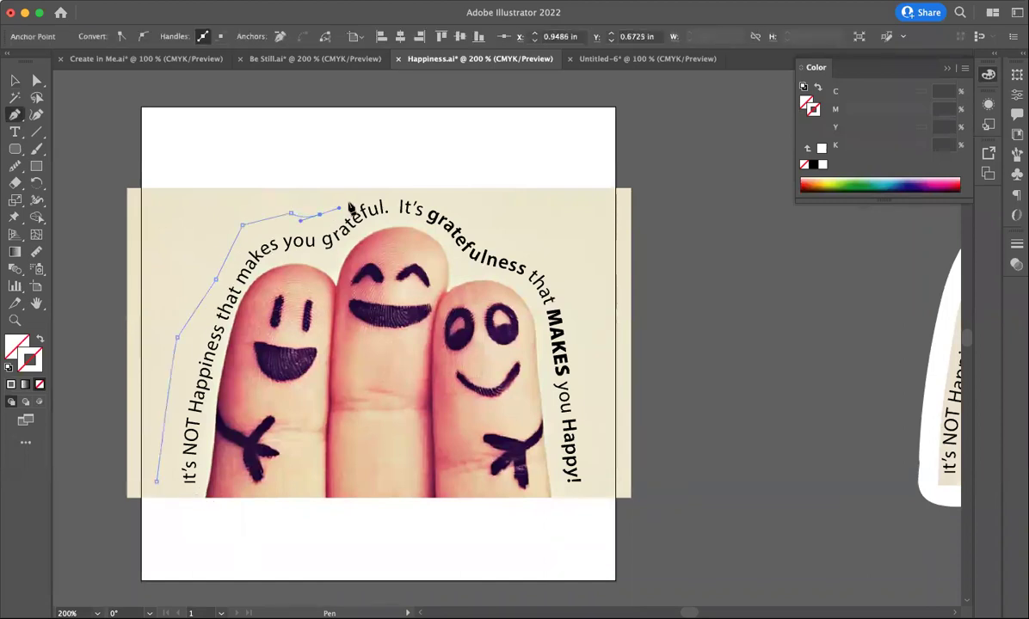
left_click(348, 201)
left_click(368, 187)
left_click(380, 186)
- Carry the path down the right side of the quote, ending below its right end
left_click(423, 185)
left_click(467, 195)
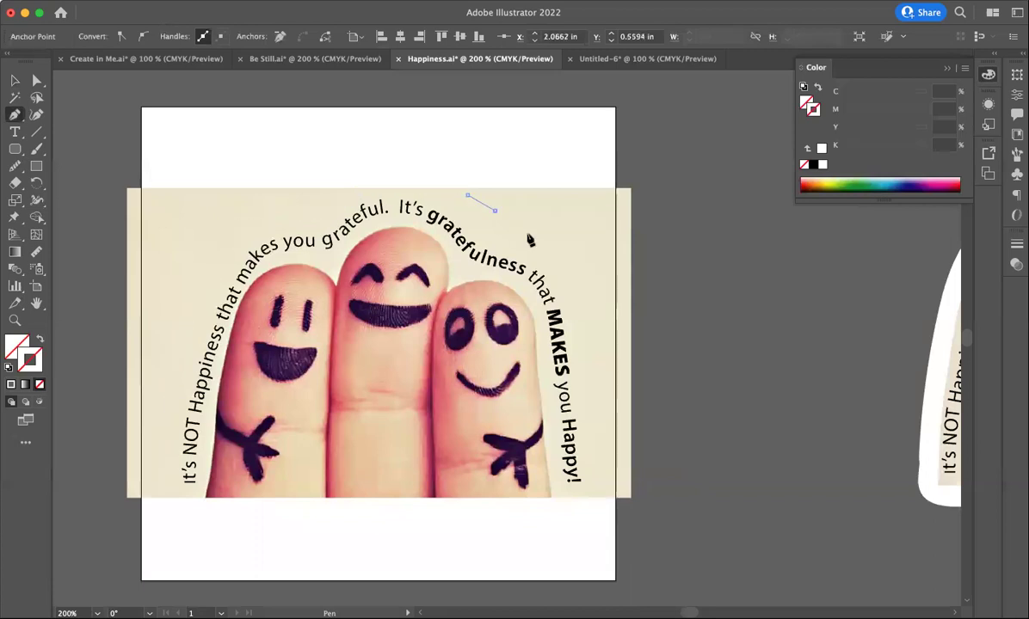
left_click(495, 210)
left_click(530, 240)
left_click(553, 262)
left_click(574, 295)
left_click(602, 345)
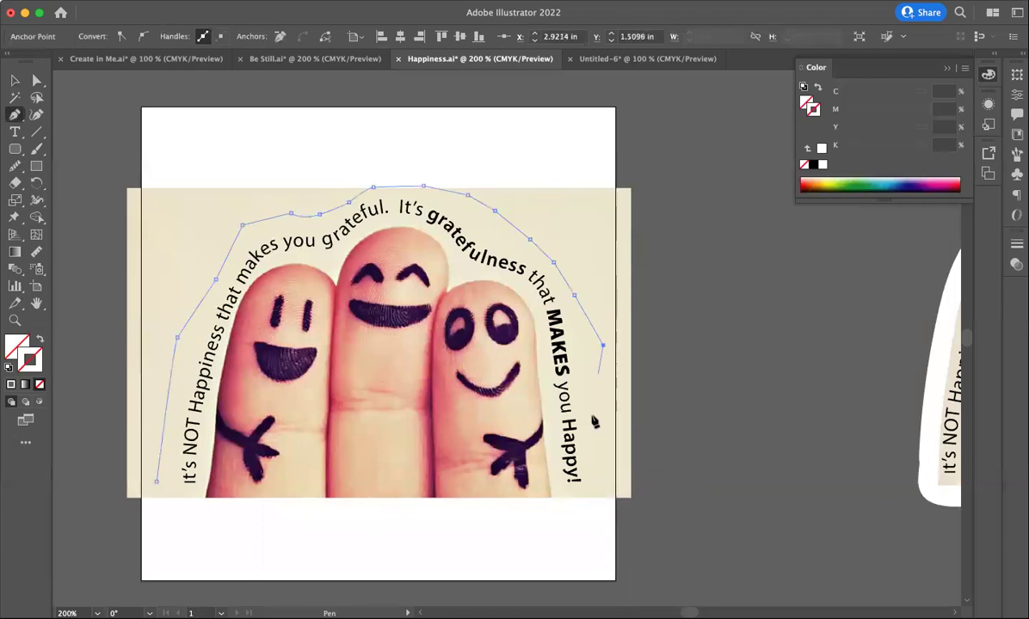
left_click_drag(592, 421, 596, 447)
left_click(597, 488)
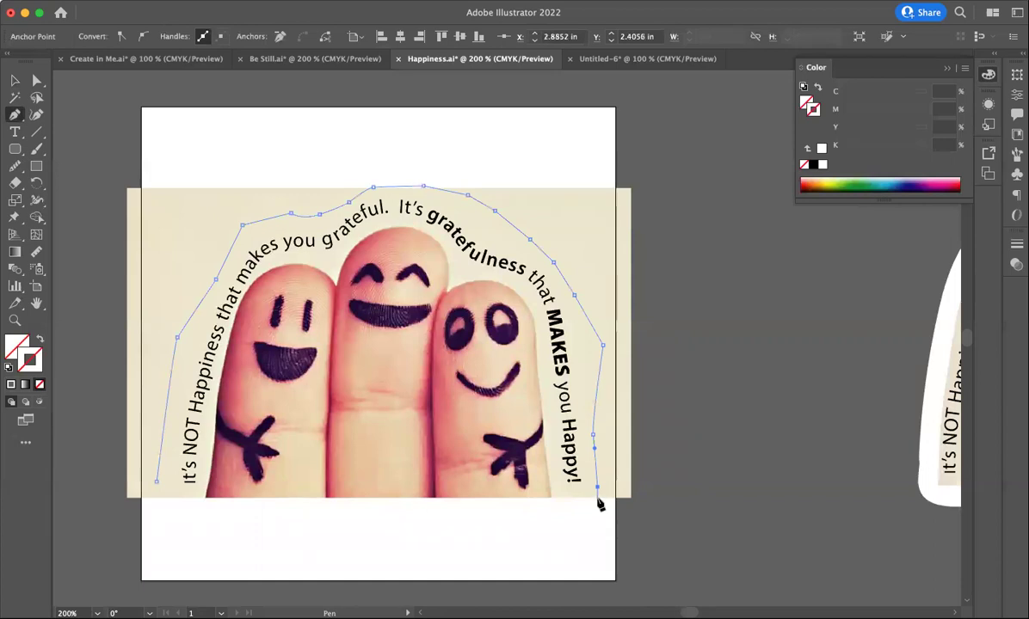
left_click(21, 138)
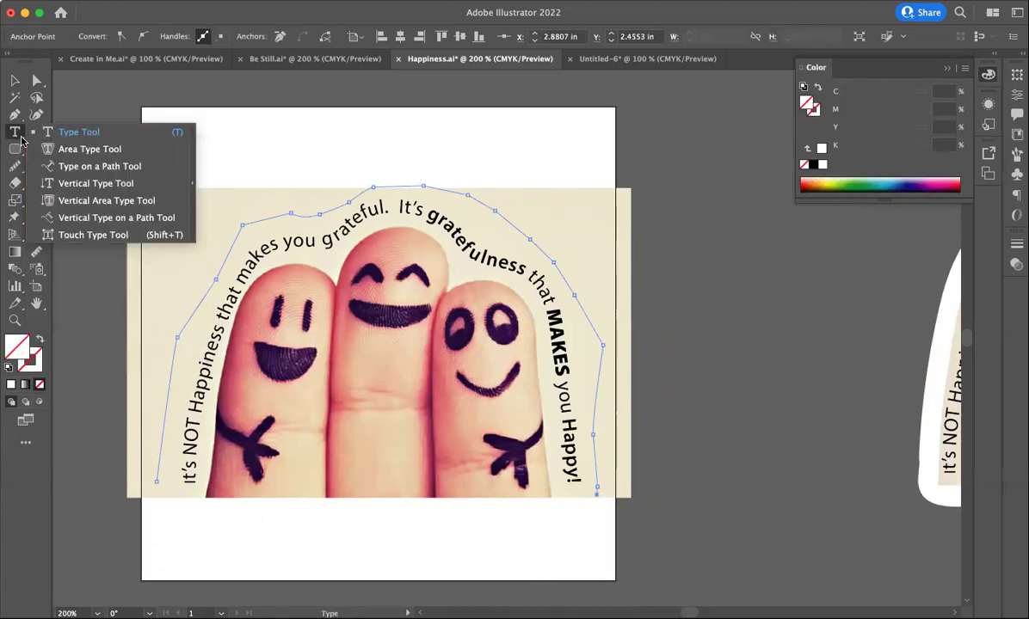
left_click(80, 167)
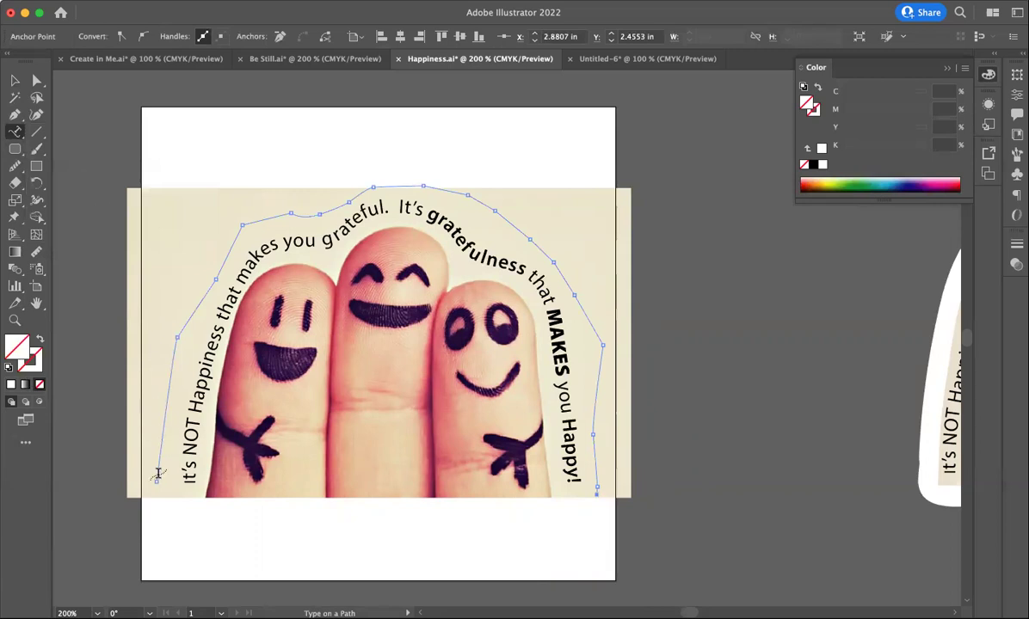
- Fill the arch with placeholder path text, smooth it twice, then delete the trial path text
left_click(156, 475)
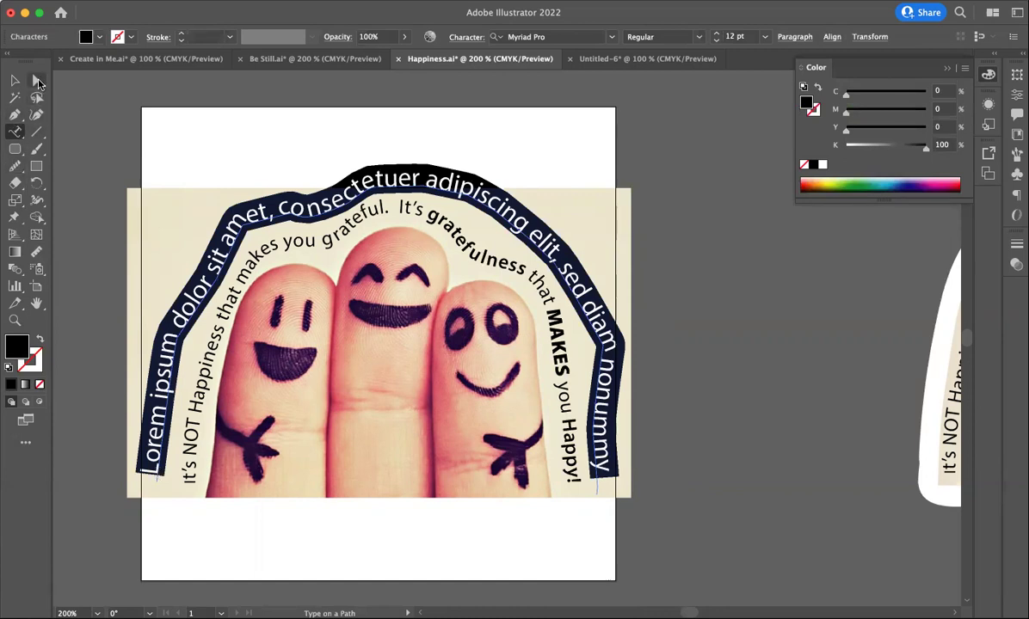
left_click(38, 82)
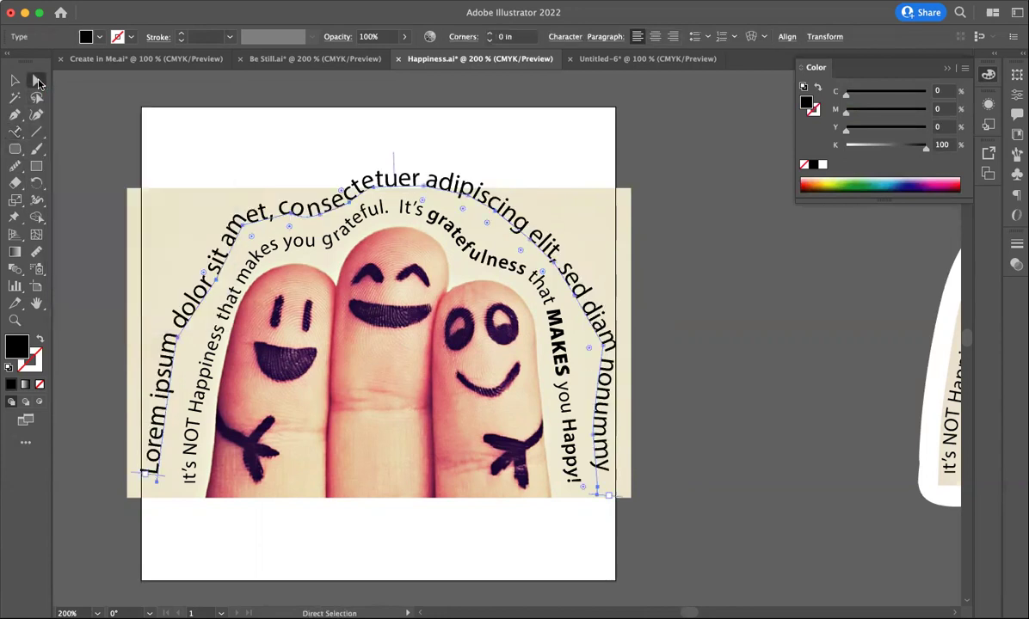
left_click(16, 169)
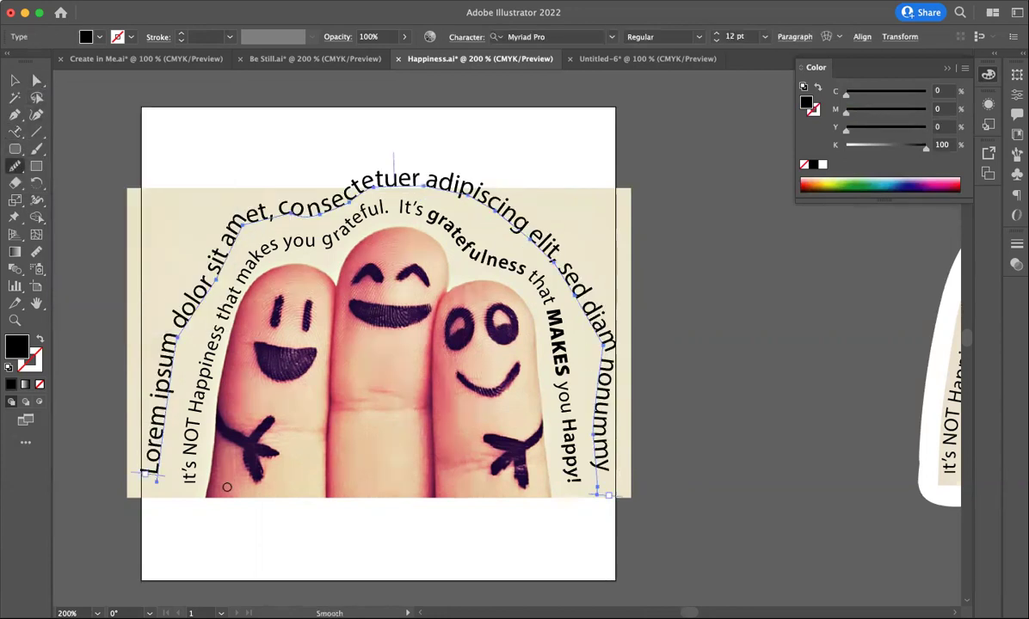
mouse_move(156, 485)
left_mouse_down()
mouse_move(167, 352)
mouse_move(255, 194)
mouse_move(416, 180)
mouse_move(588, 303)
mouse_move(555, 440)
left_mouse_up()
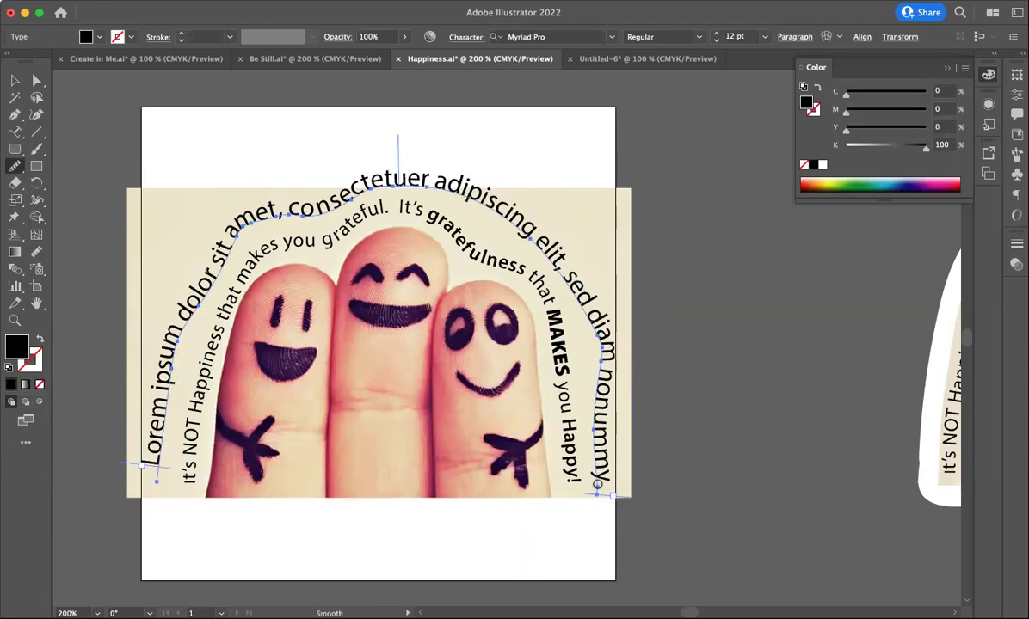
mouse_move(559, 452)
left_mouse_down()
mouse_move(557, 318)
mouse_move(353, 179)
mouse_move(193, 245)
mouse_move(167, 436)
left_mouse_up()
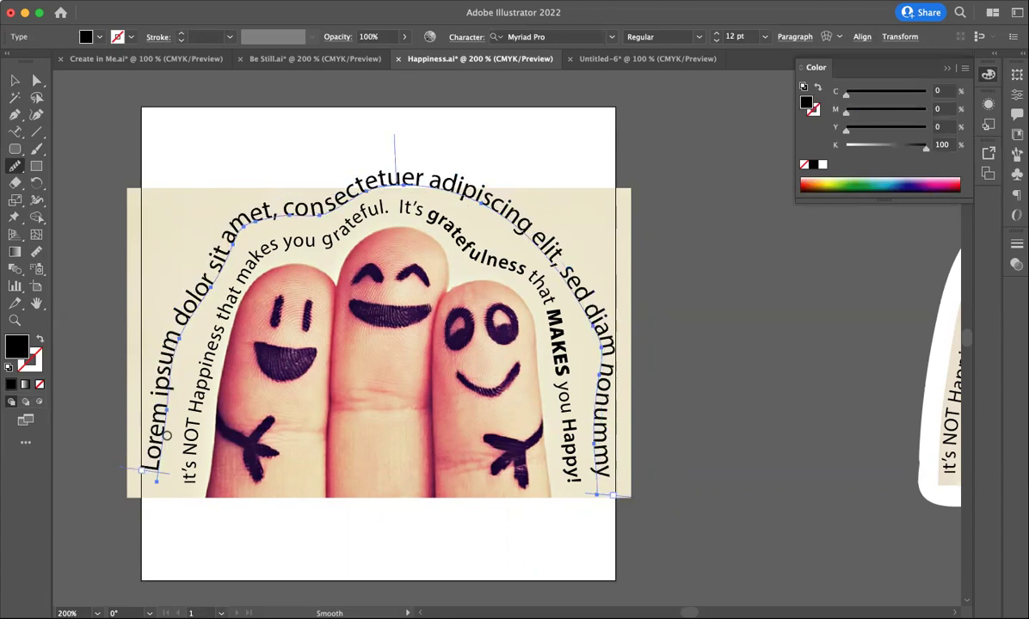
key("v")
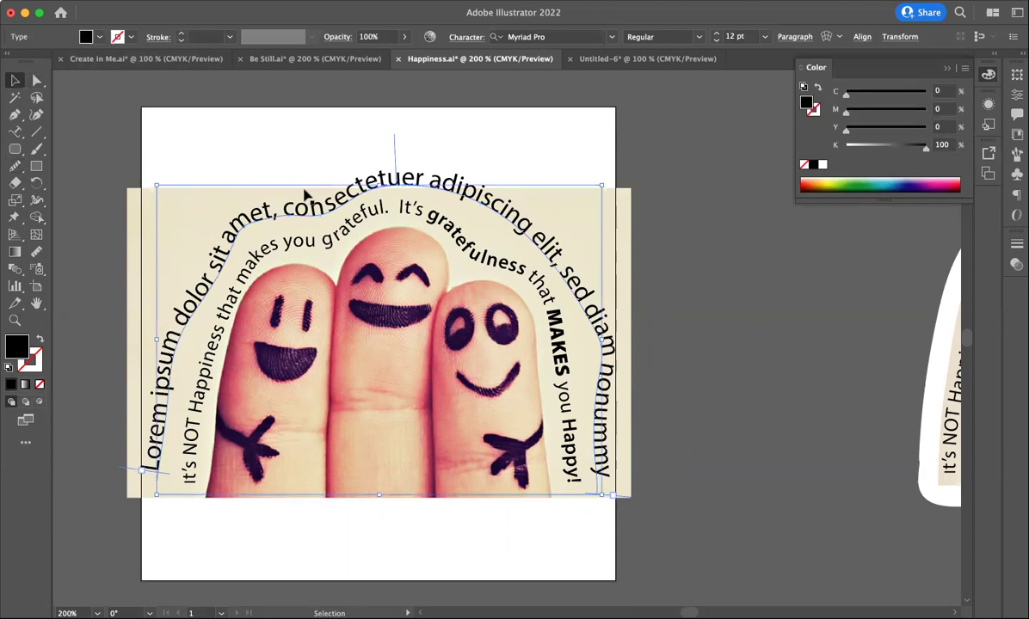
key("Delete")
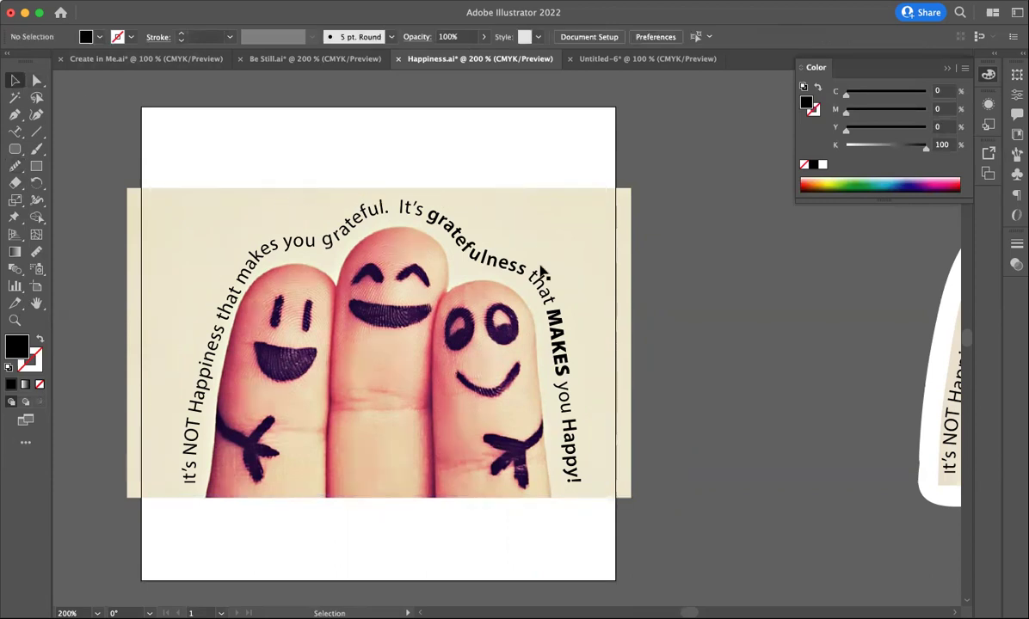
- Zoom out and Alt-drag a copy of the finger photo onto the canvas left of the artboard
scroll(498, 379, "right", 10)
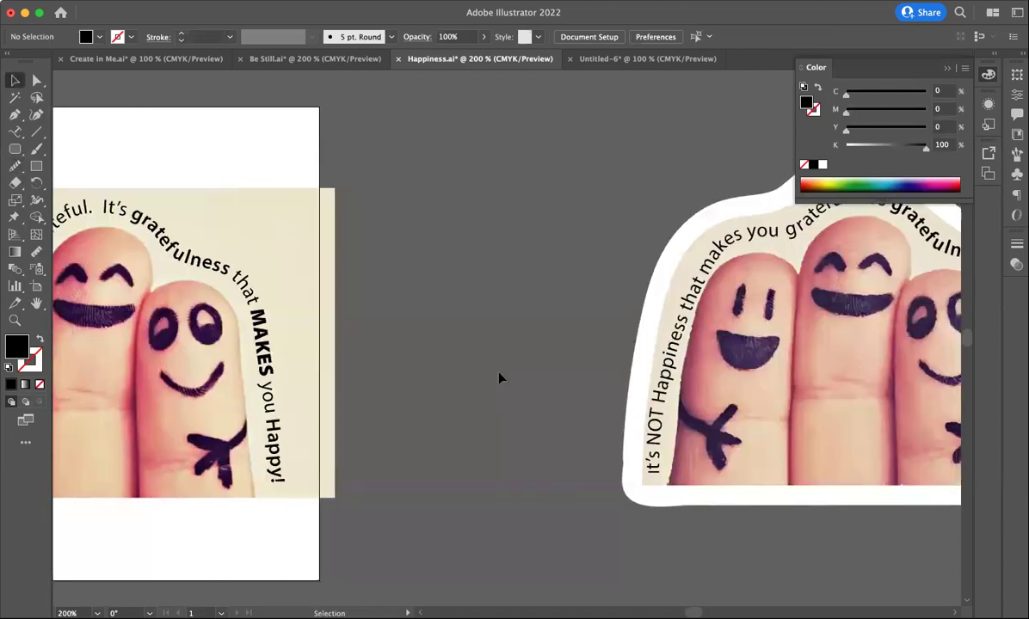
scroll(498, 378, "left", 10)
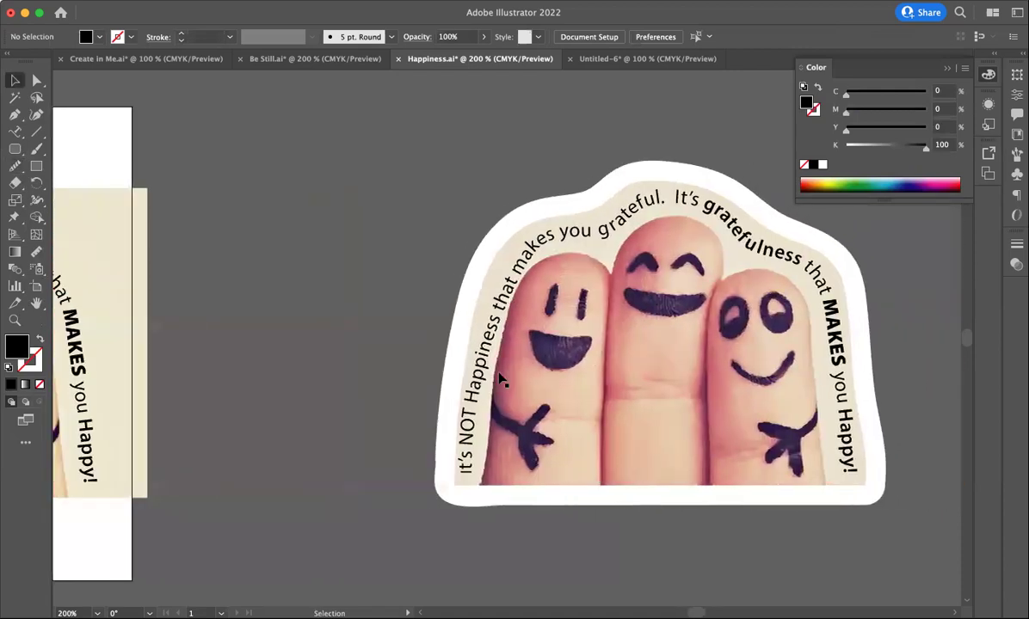
scroll(350, 426, "left", 10)
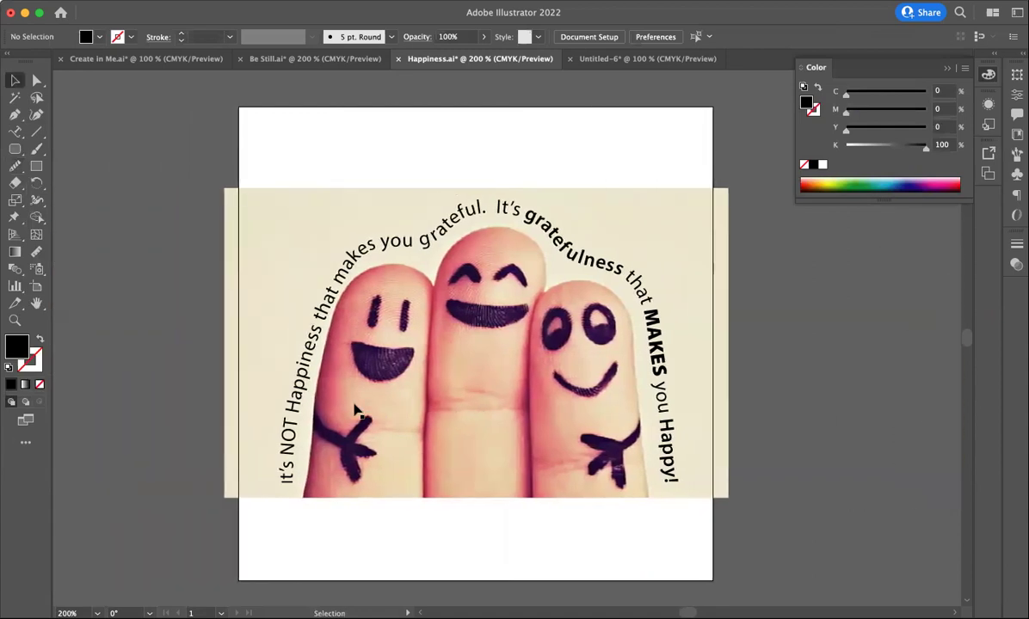
left_click(14, 318)
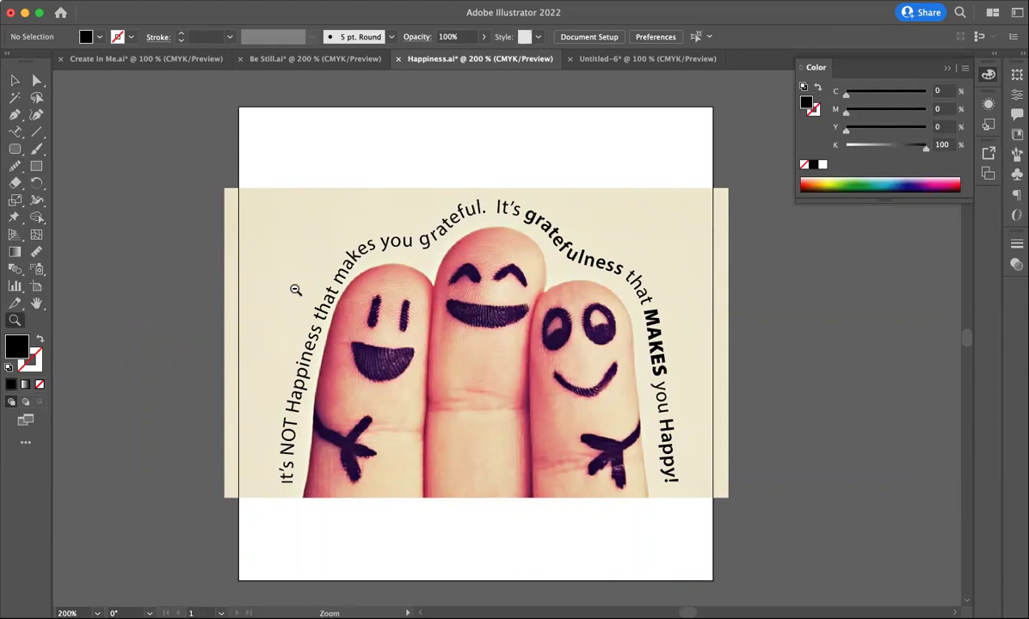
left_click(295, 290, "alt")
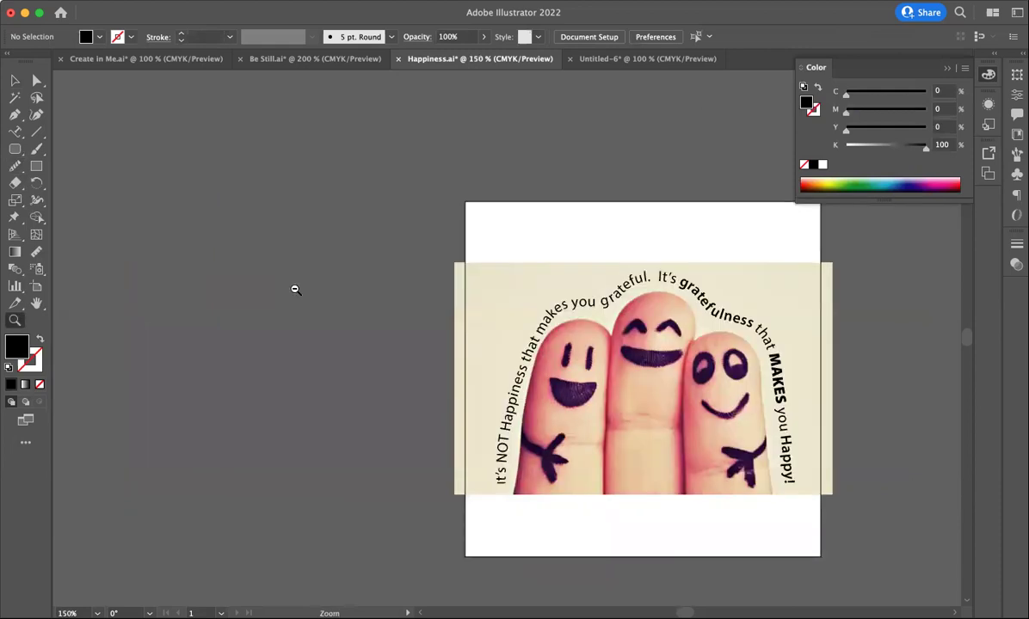
scroll(295, 290, "down", 3)
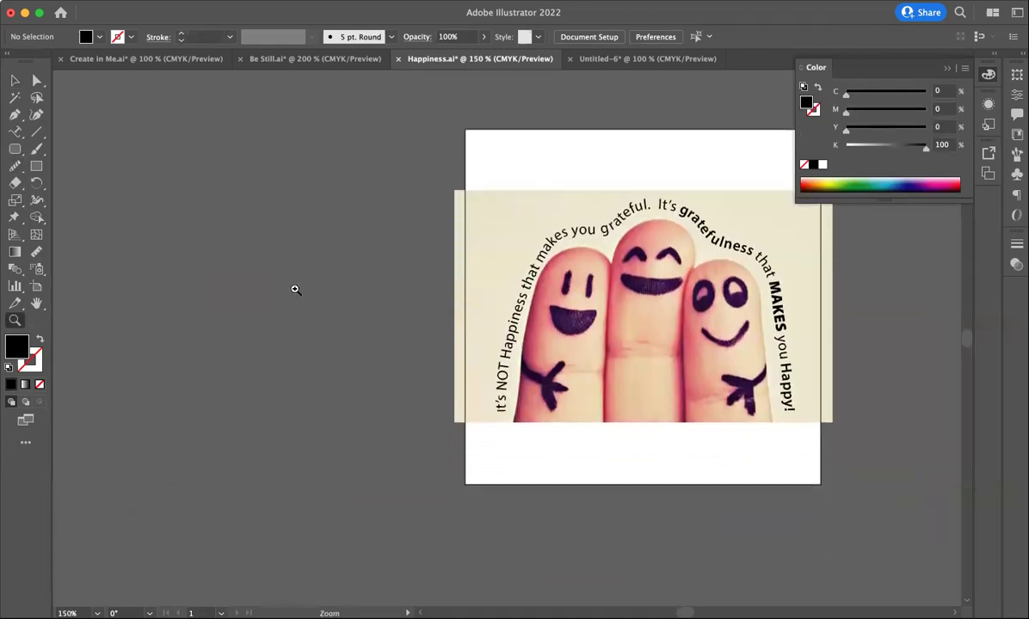
left_click(13, 81)
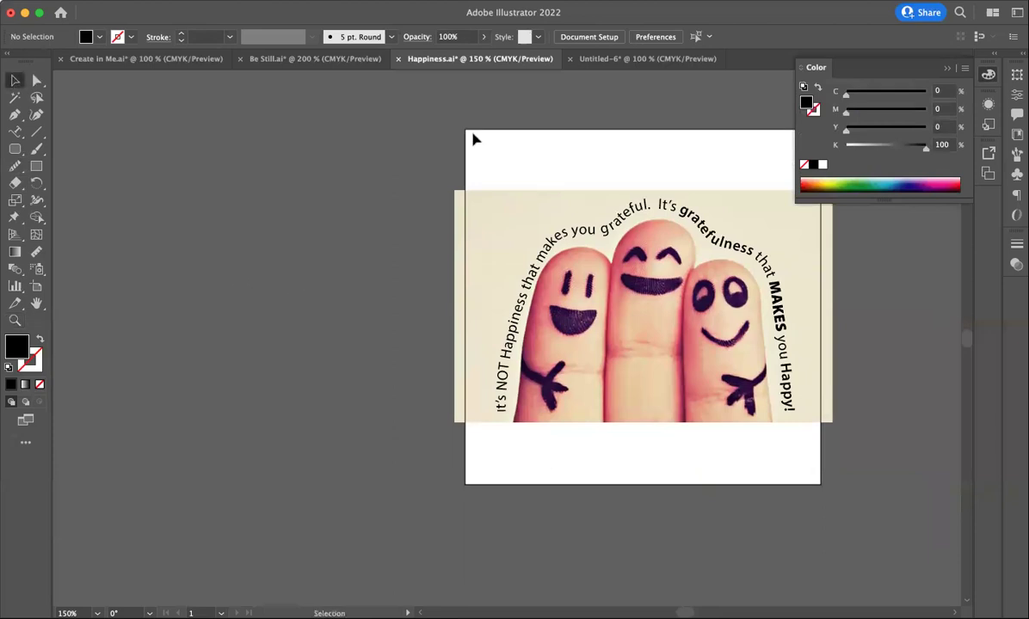
left_click(498, 213)
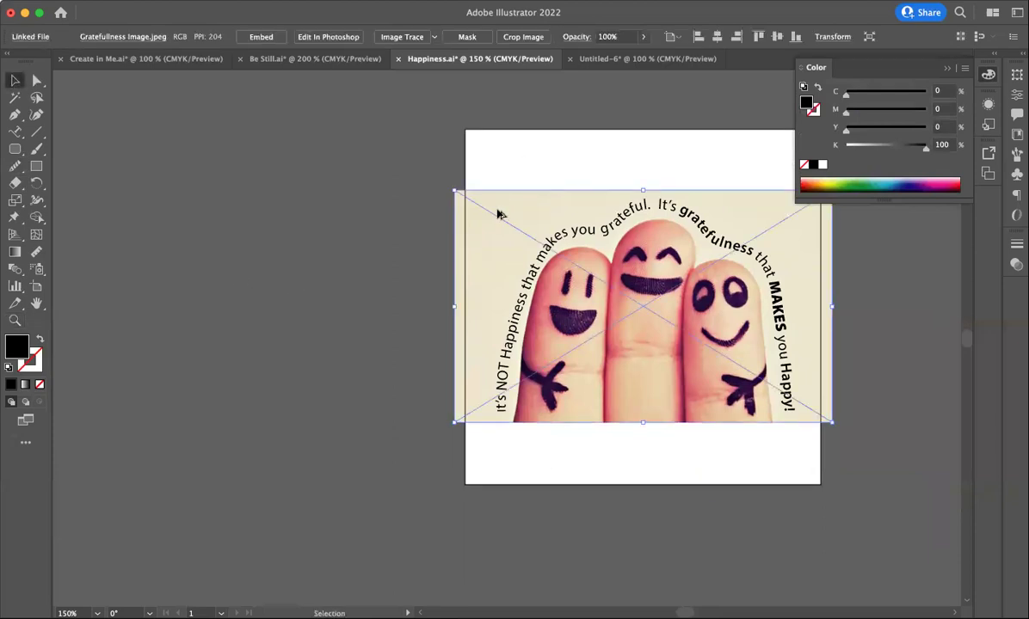
left_click_drag(498, 213, 94, 218)
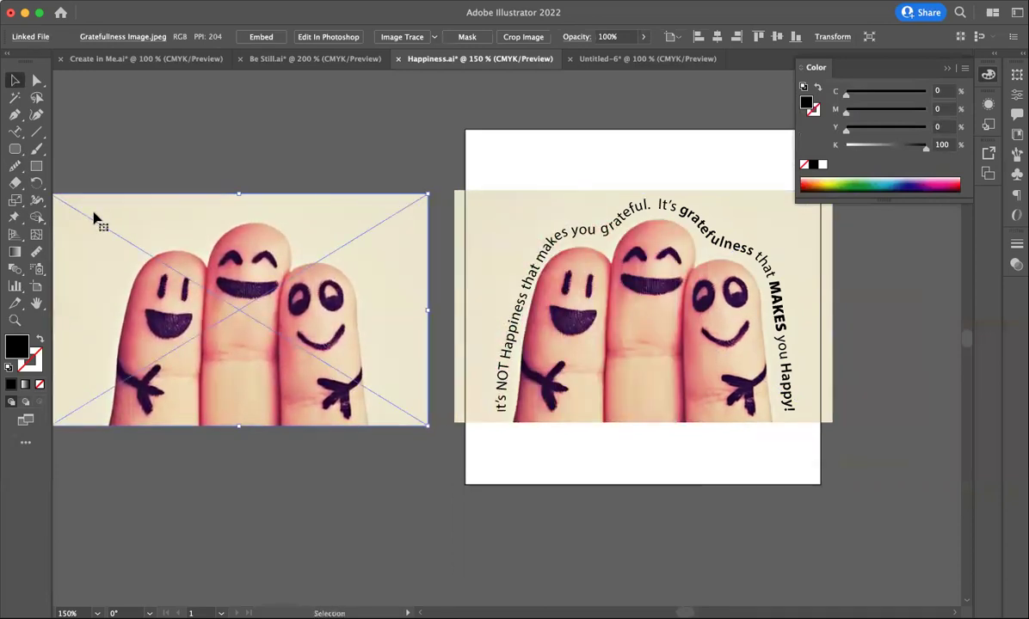
scroll(95, 217, "left", 3)
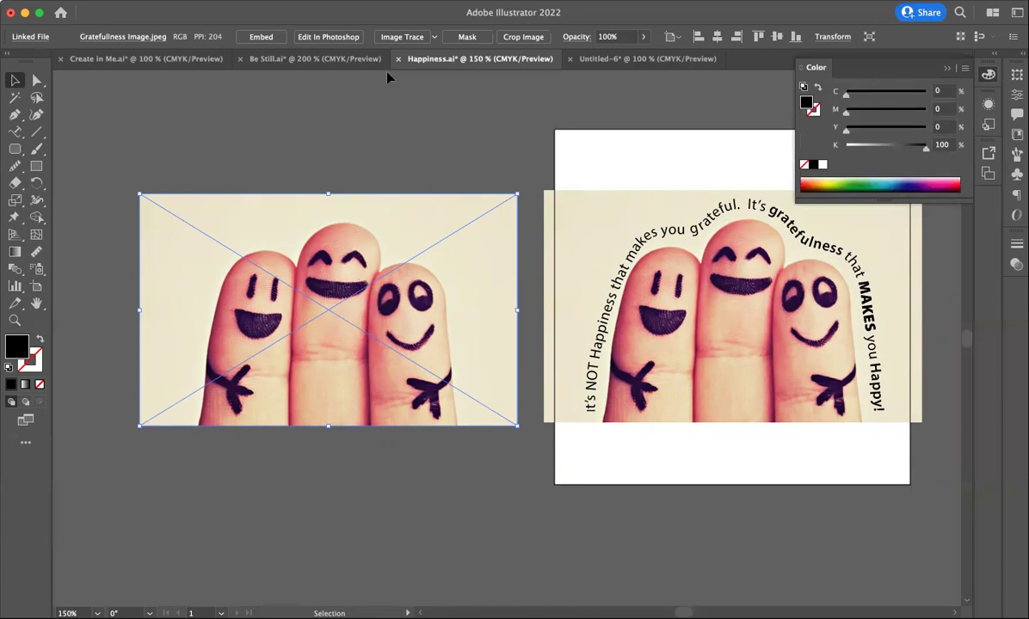
- Trace the photo copy with the High Fidelity Photo preset and expand it into vector paths
left_click(434, 37)
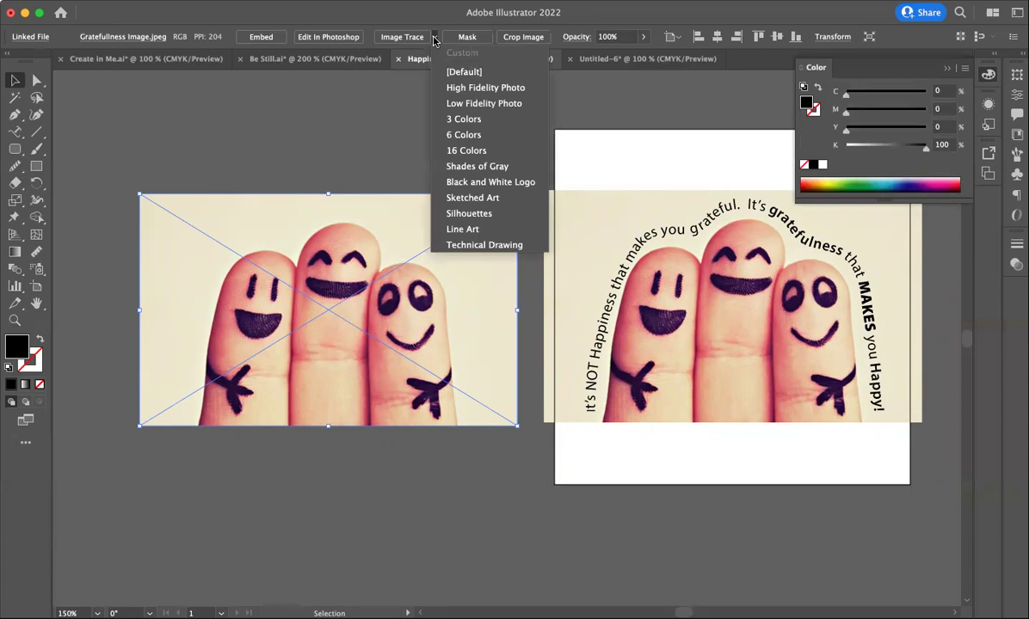
left_click(460, 90)
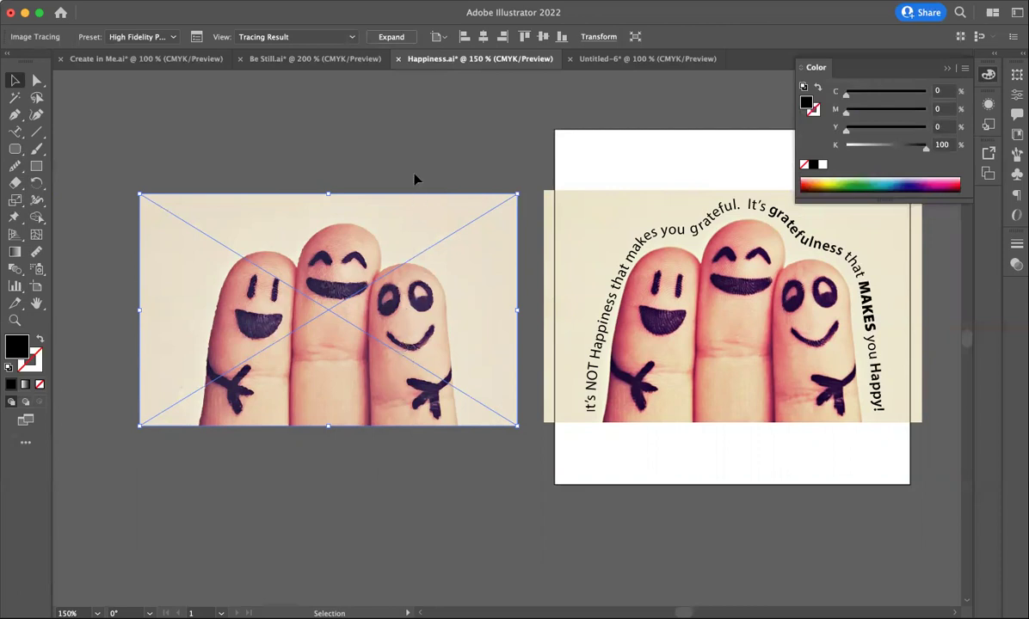
left_click(392, 36)
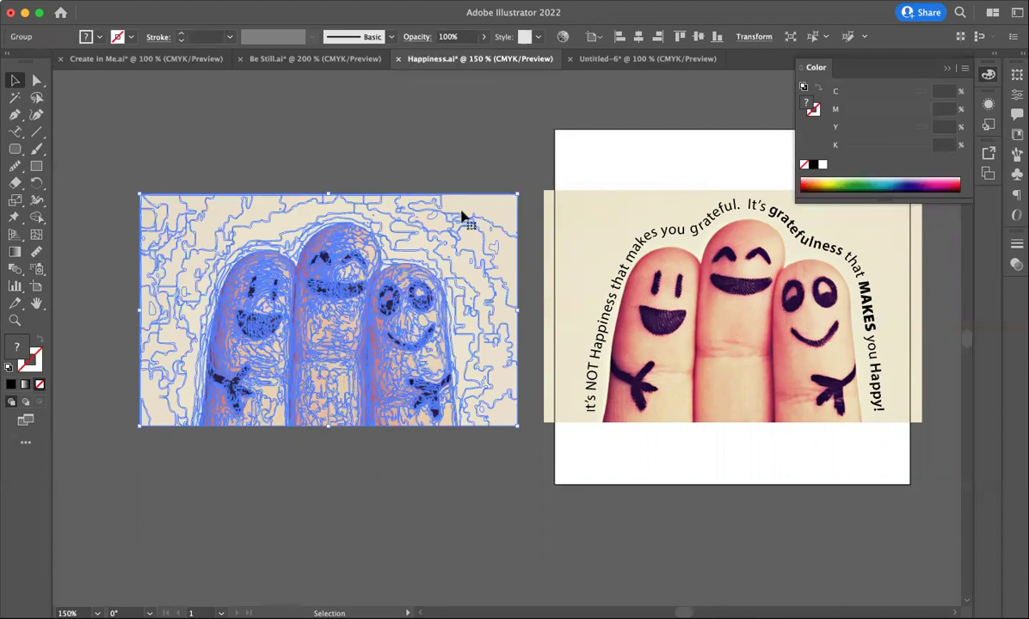
left_click(444, 137)
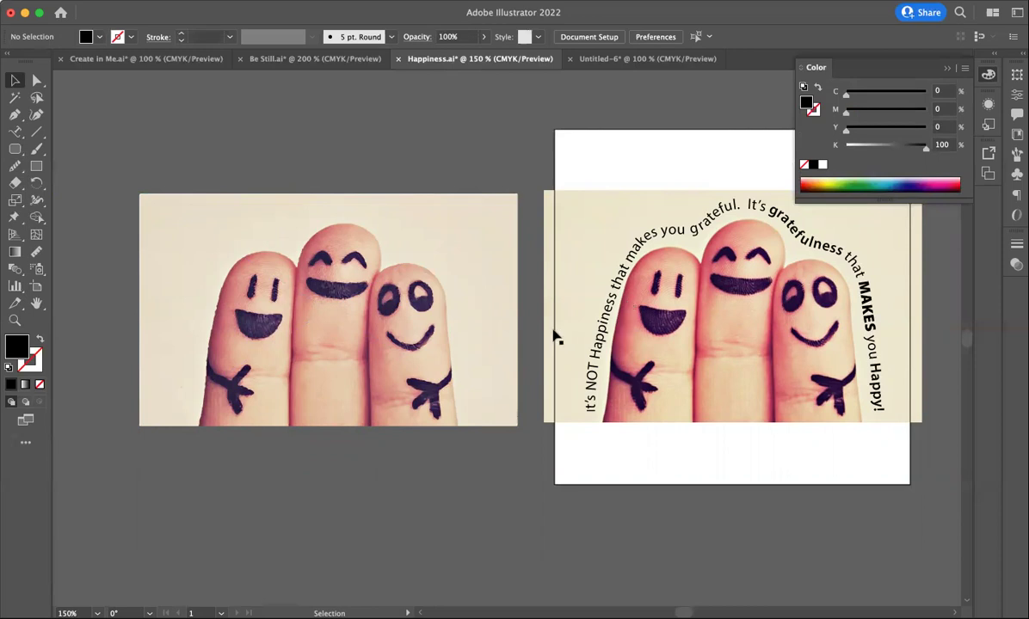
scroll(553, 336, "right", 10)
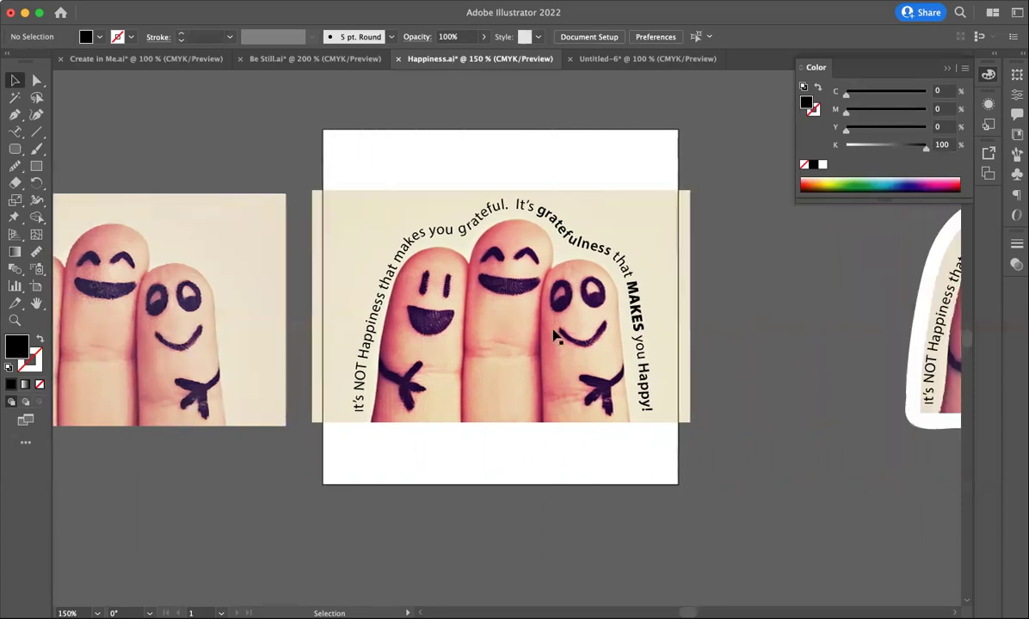
scroll(553, 336, "right", 5)
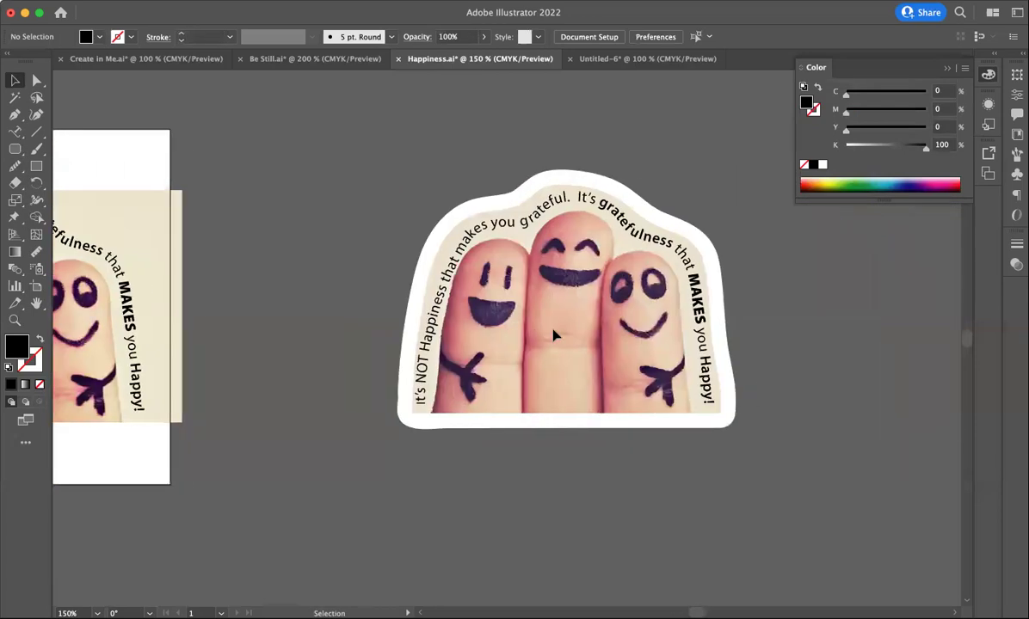
scroll(553, 336, "left", 15)
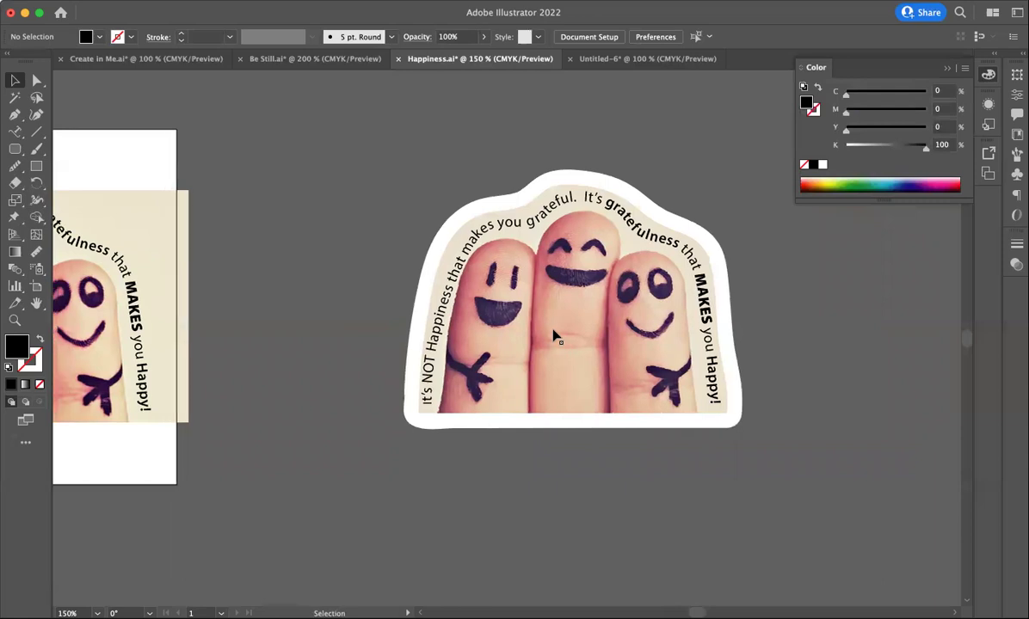
scroll(555, 335, "left", 2)
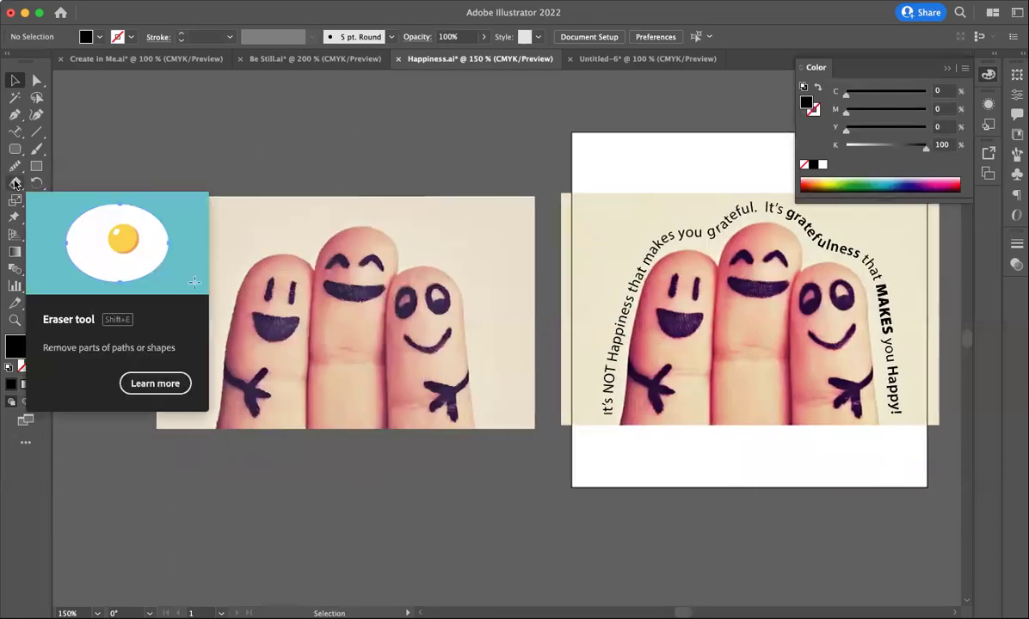
- Erase a curved channel through the tracing around the three fingers, then reselect the artwork
left_click(14, 183)
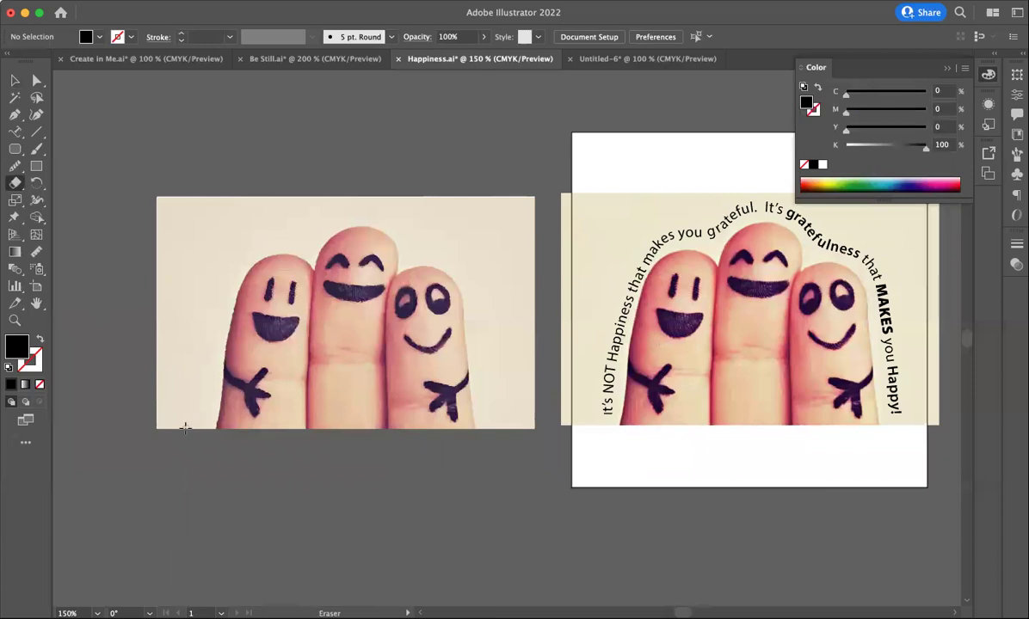
mouse_move(176, 428)
left_mouse_down()
mouse_move(223, 245)
mouse_move(261, 219)
mouse_move(353, 198)
mouse_move(403, 209)
mouse_move(423, 236)
mouse_move(504, 272)
mouse_move(523, 295)
mouse_move(532, 438)
left_mouse_up()
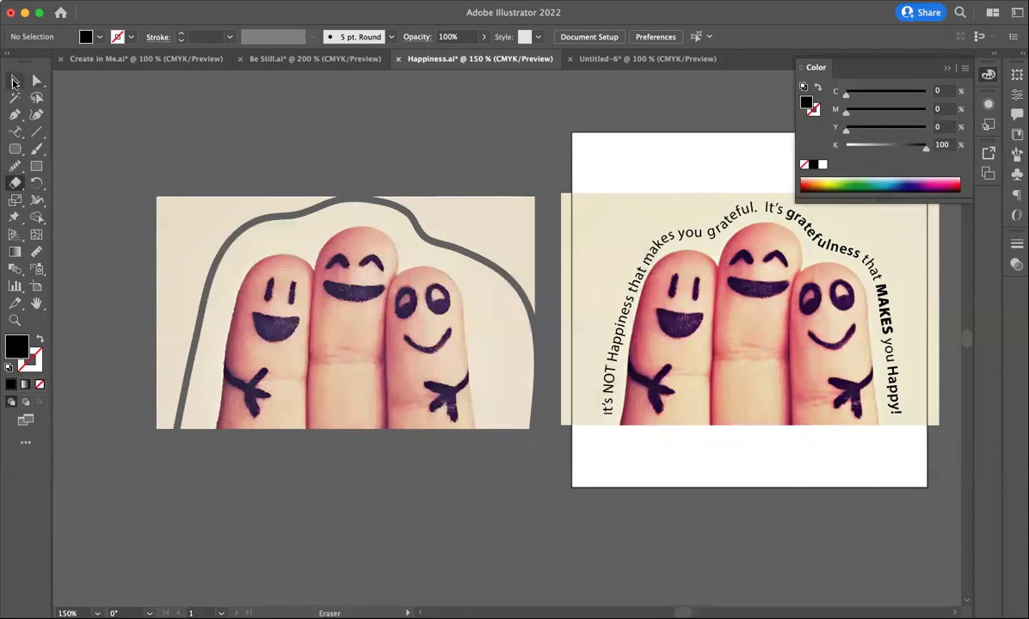
left_click(14, 81)
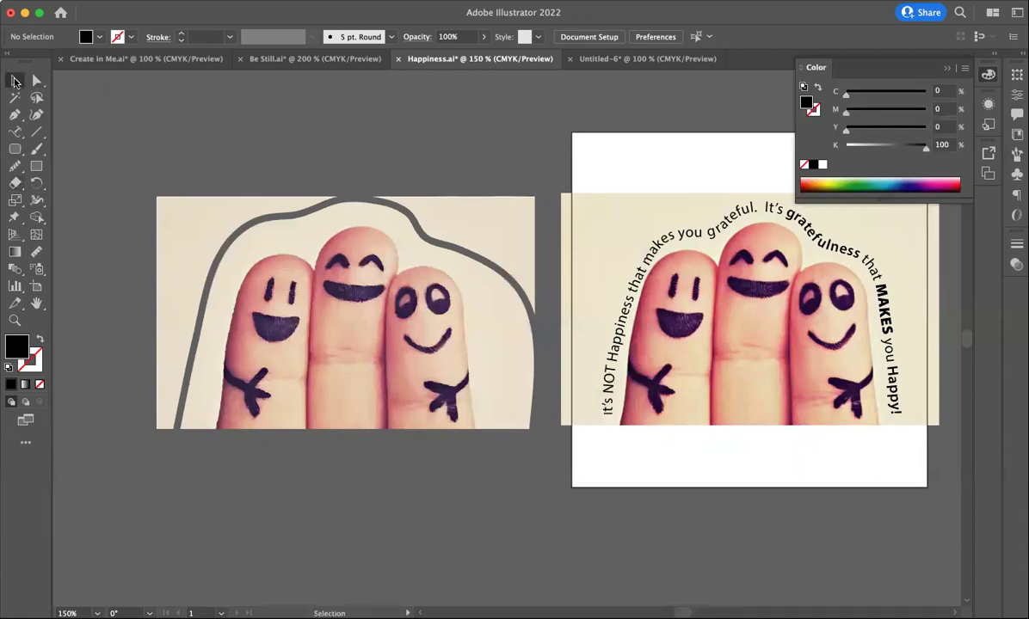
left_click(193, 259)
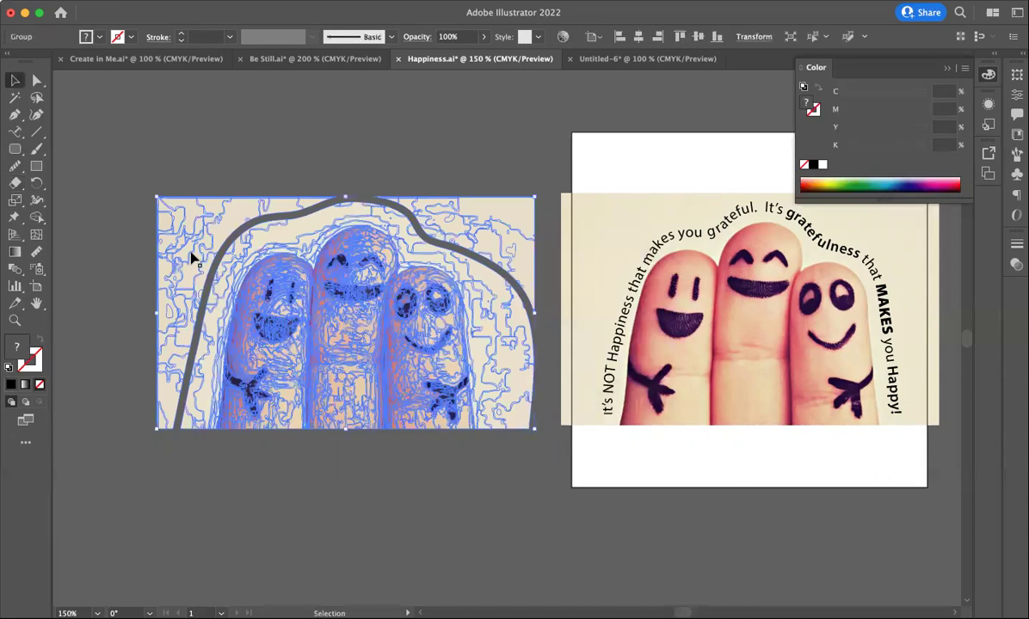
- With Direct Selection, marquee the traced background pieces left of the cut and delete them
key("super+a")
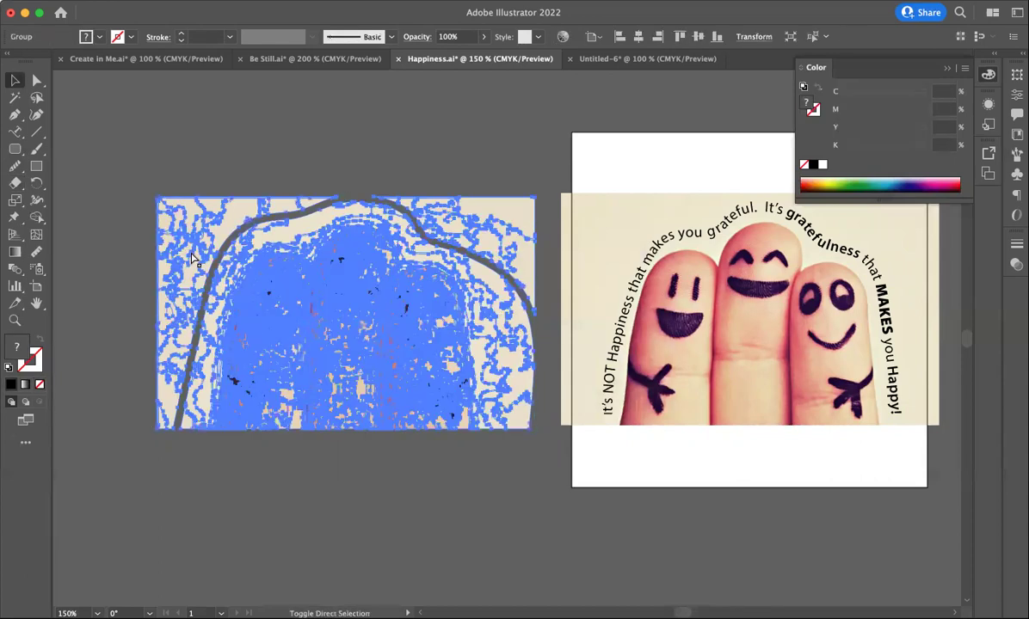
left_click(202, 152)
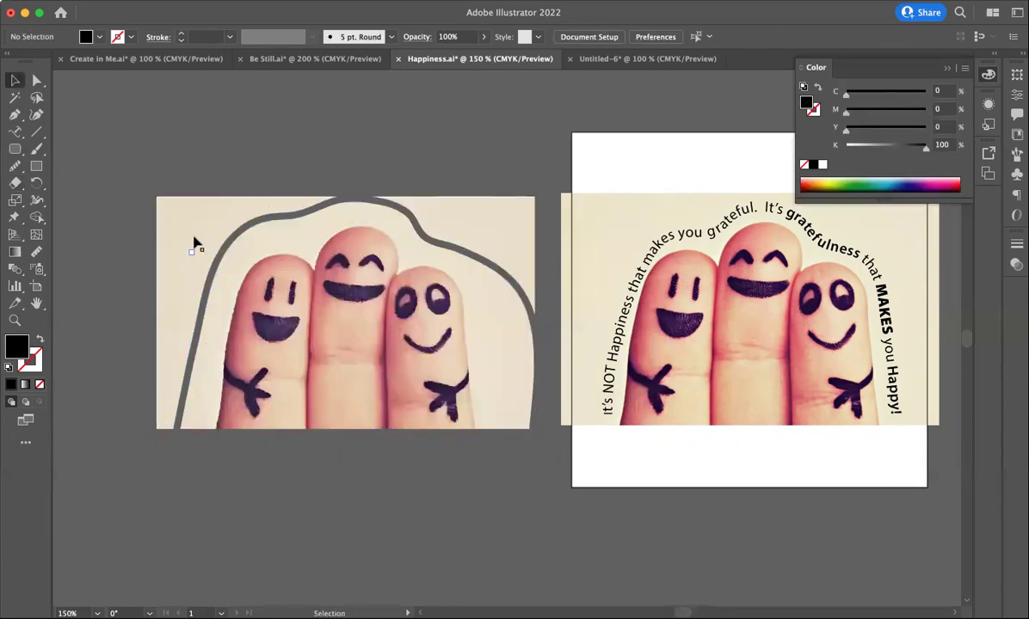
left_click(169, 216)
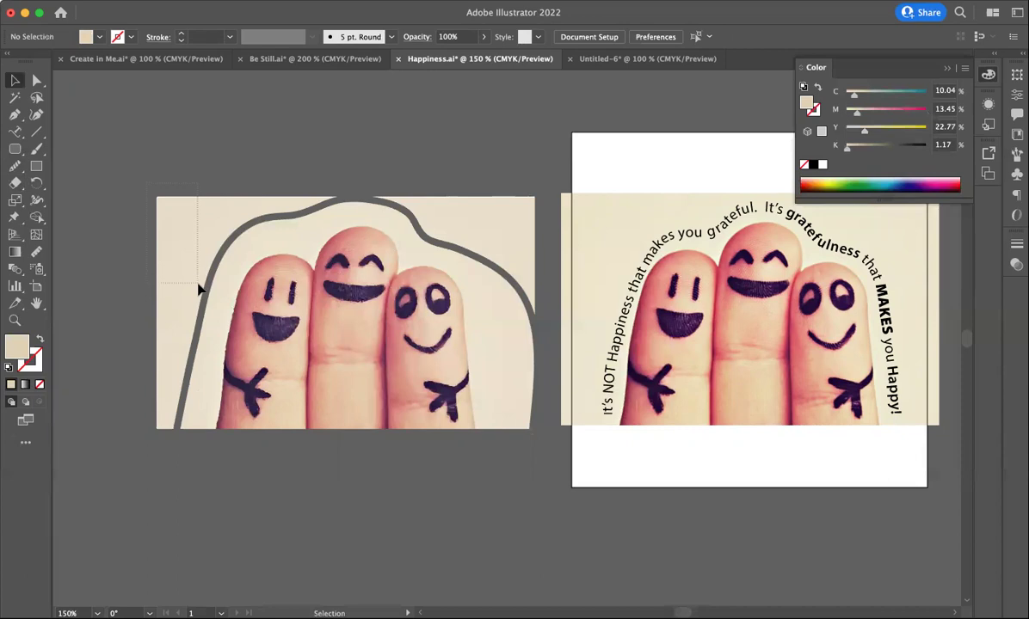
left_click_drag(199, 291, 197, 335)
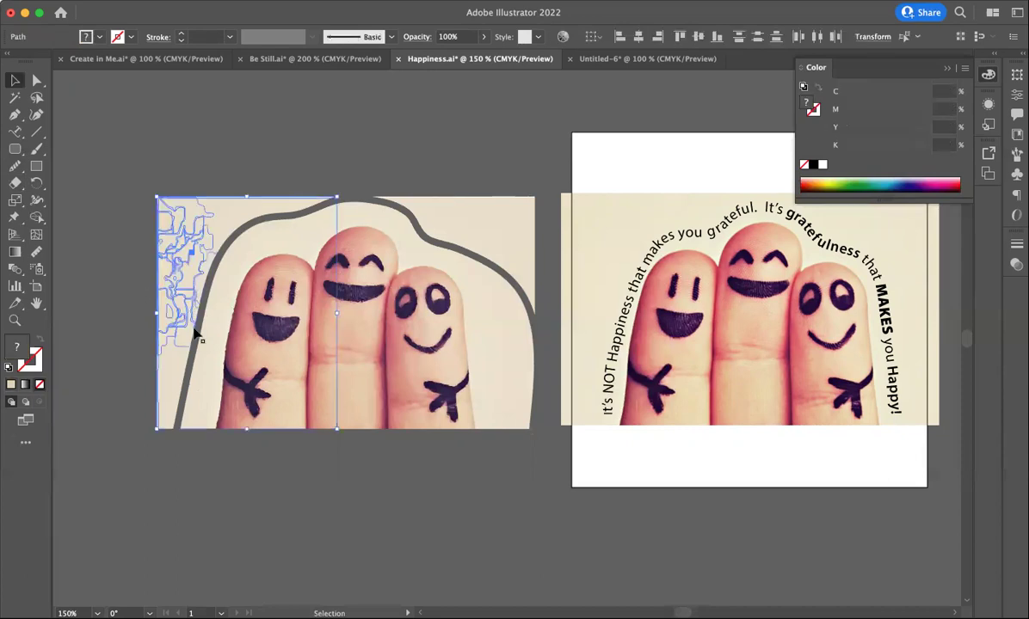
key("Delete")
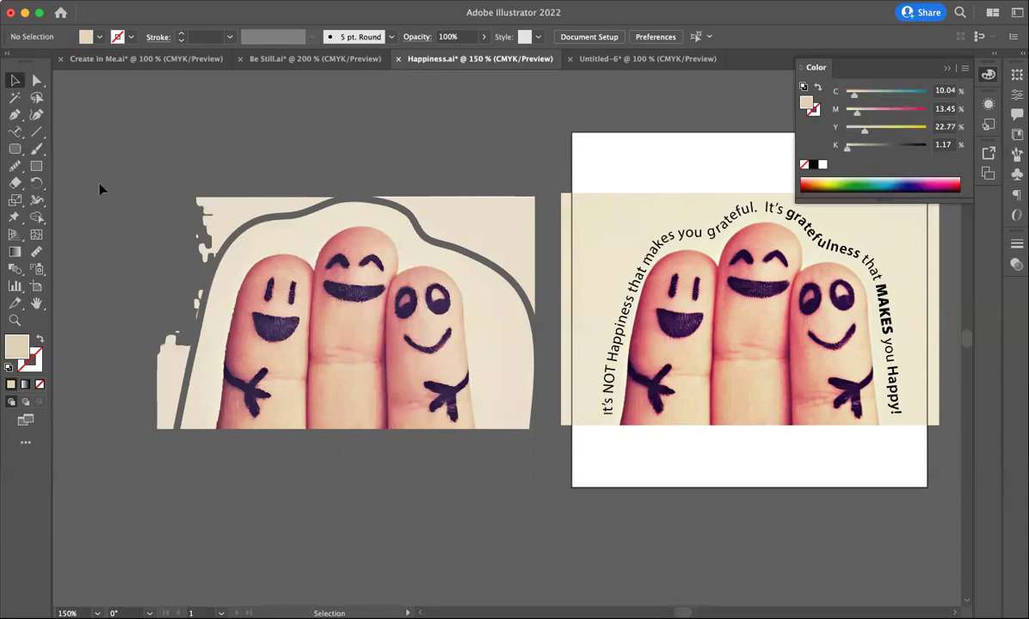
- Erase the leftover background below the cut line and a fragment along the top edge
left_click(14, 182)
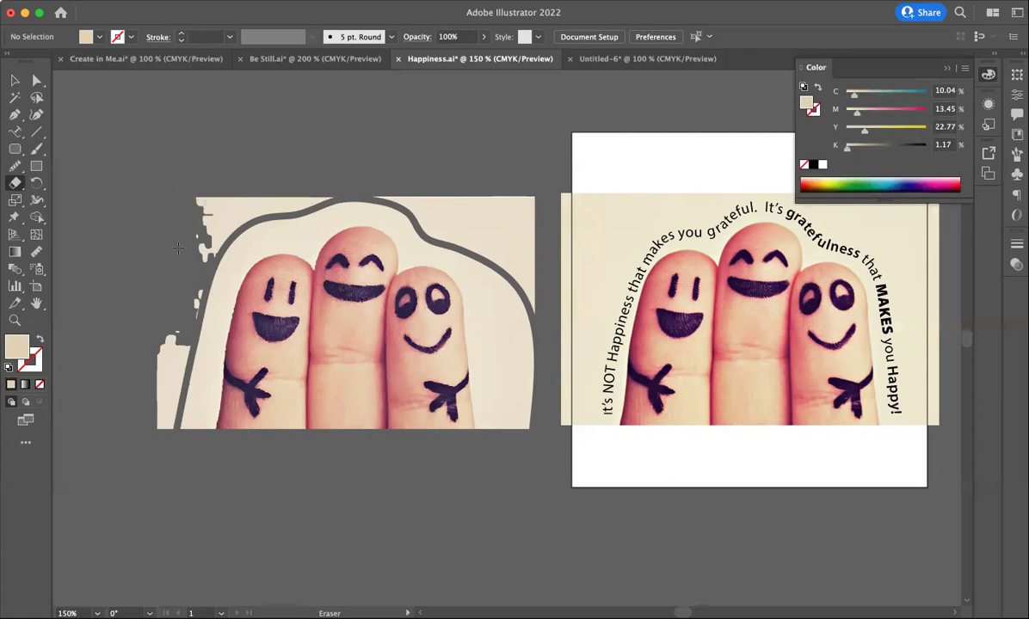
mouse_move(169, 319)
left_mouse_down()
mouse_move(152, 416)
mouse_move(174, 325)
mouse_move(174, 252)
mouse_move(196, 243)
mouse_move(202, 200)
mouse_move(204, 227)
mouse_move(235, 204)
mouse_move(351, 171)
mouse_move(403, 174)
mouse_move(439, 211)
mouse_move(517, 252)
mouse_move(483, 225)
mouse_move(510, 246)
mouse_move(519, 212)
mouse_move(497, 193)
mouse_move(514, 207)
mouse_move(540, 304)
left_mouse_up()
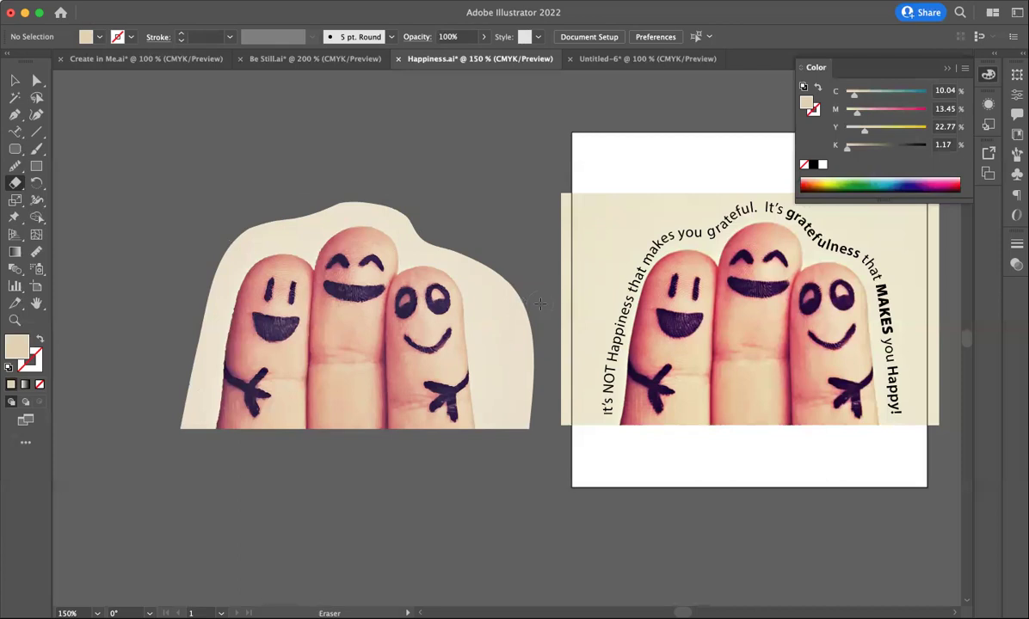
left_click(15, 82)
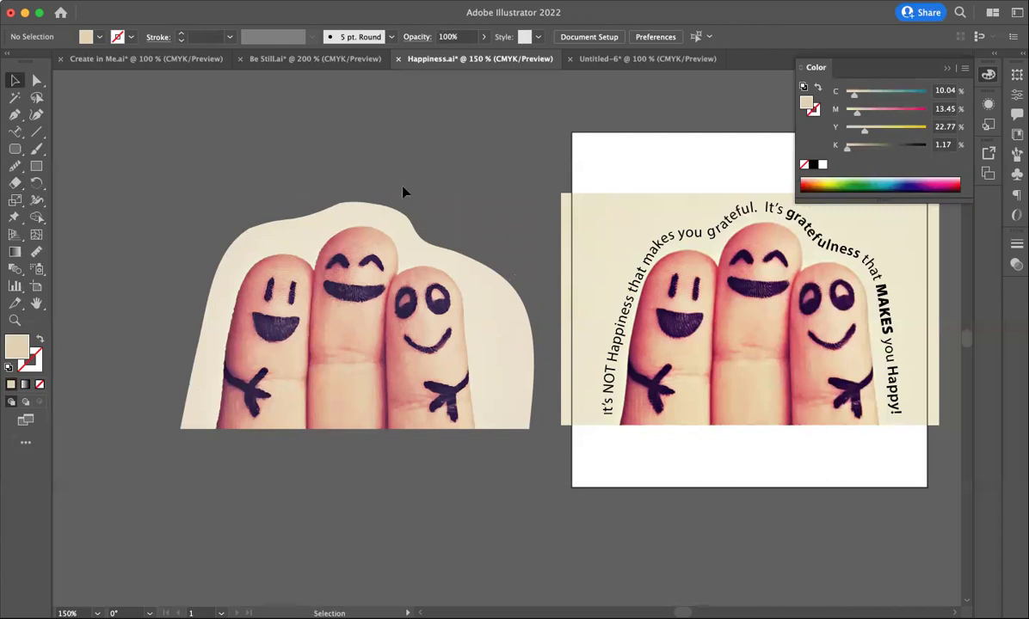
left_click(16, 183)
mouse_move(406, 189)
left_mouse_down()
mouse_move(241, 203)
mouse_move(275, 209)
mouse_move(229, 223)
left_mouse_up()
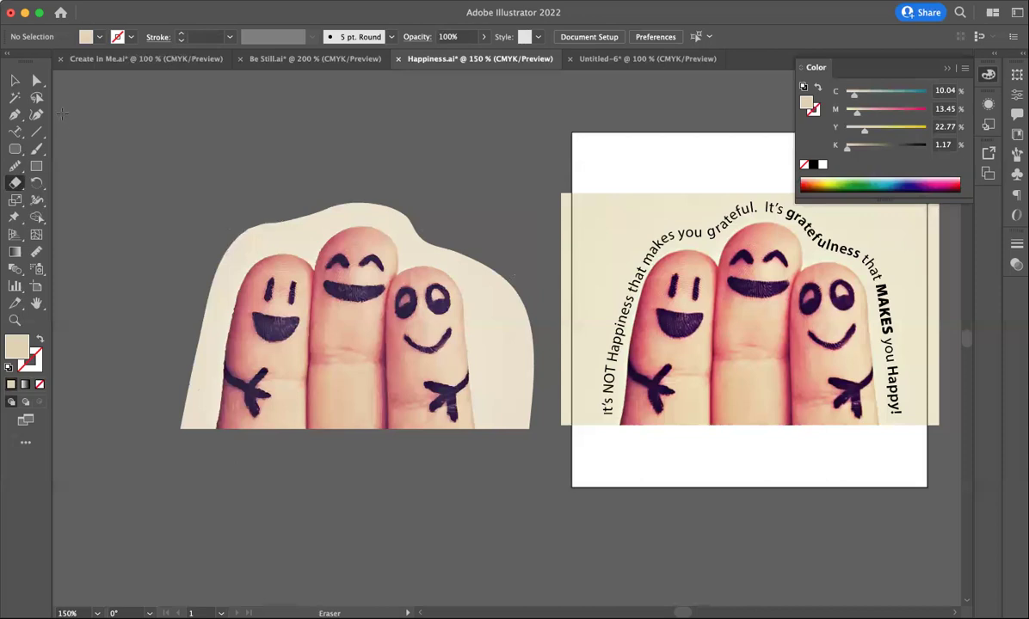
left_click(14, 79)
left_click(399, 409)
left_click(396, 137)
key("super+a")
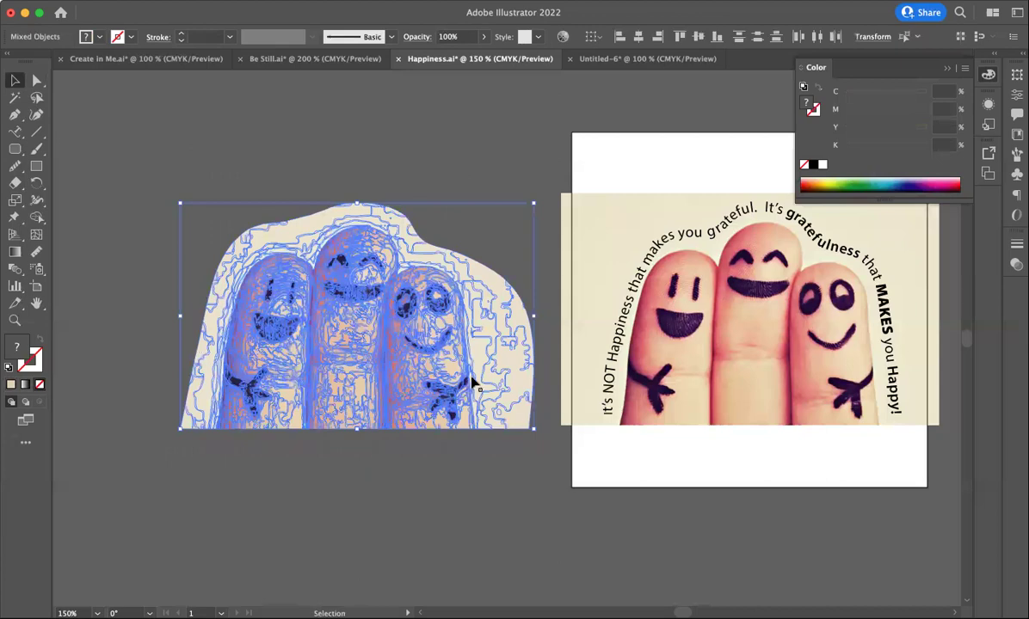
scroll(351, 290, "right", 1)
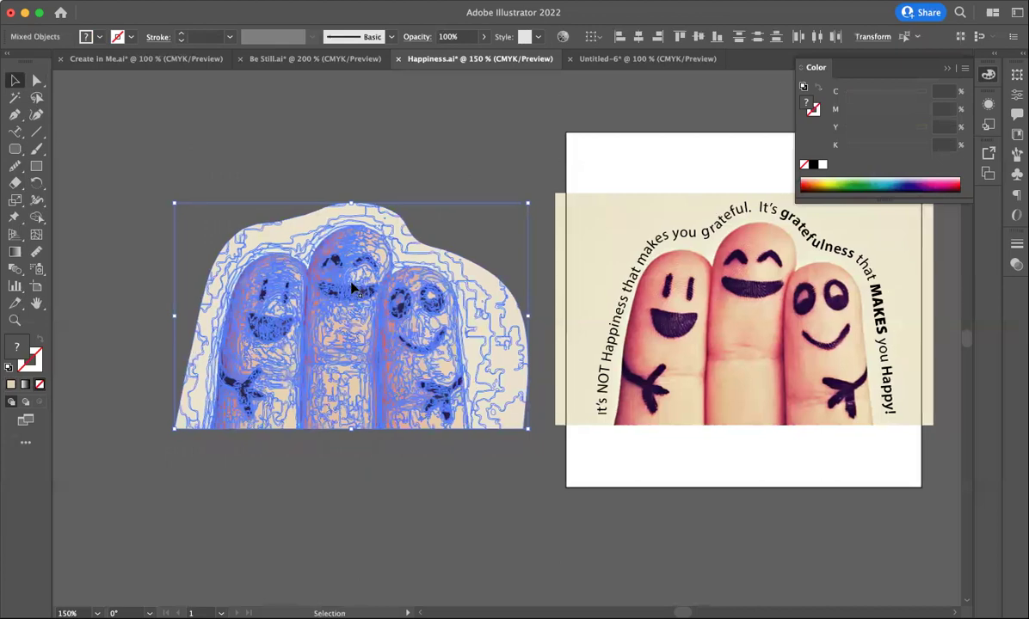
scroll(351, 290, "right", 15)
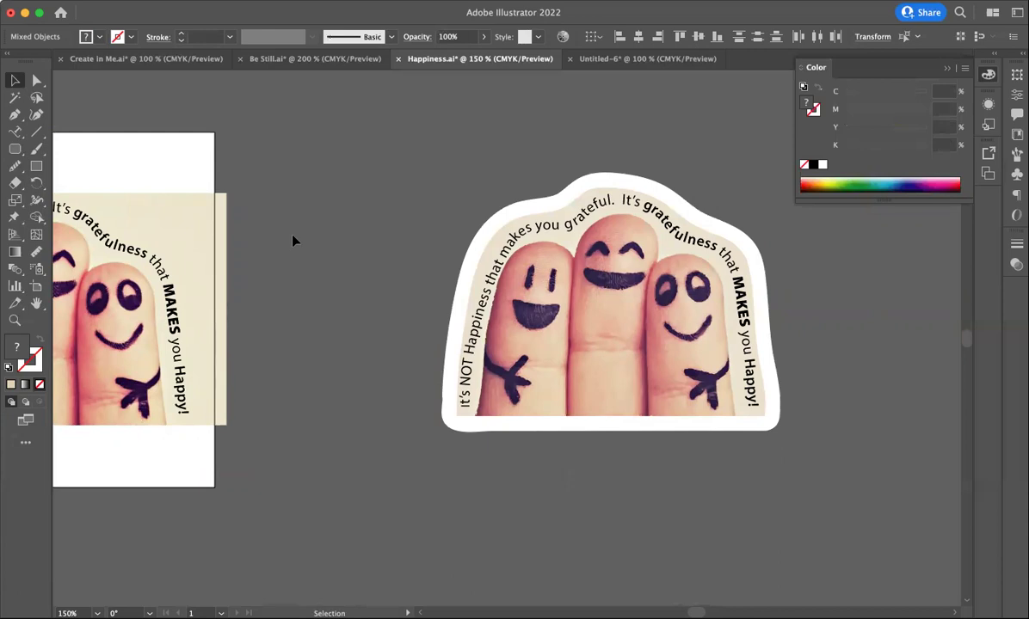
scroll(293, 241, "left", 10)
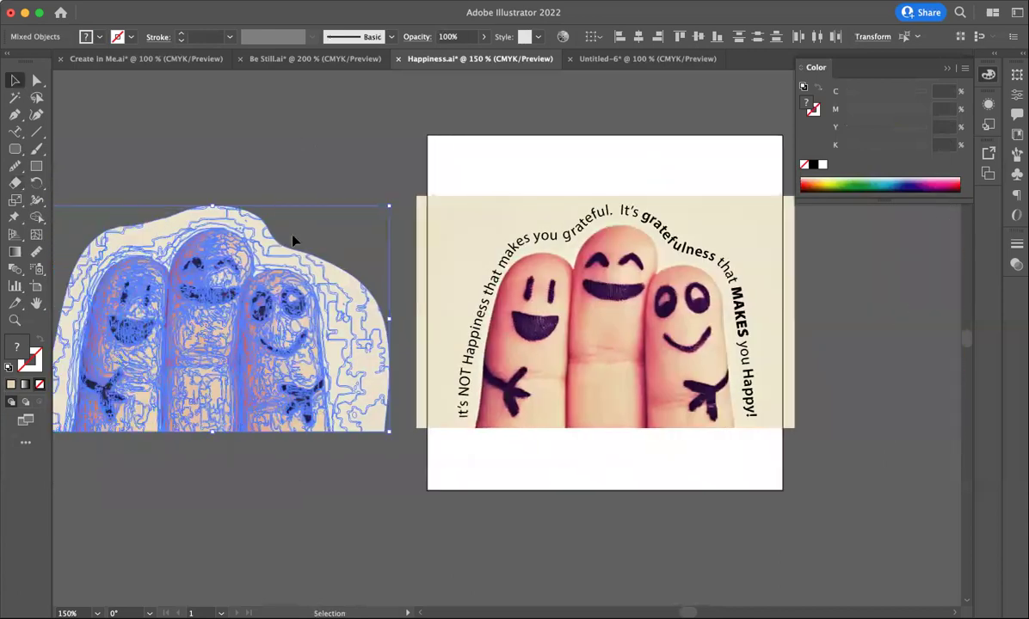
scroll(294, 241, "left", 1)
scroll(292, 241, "left", 2)
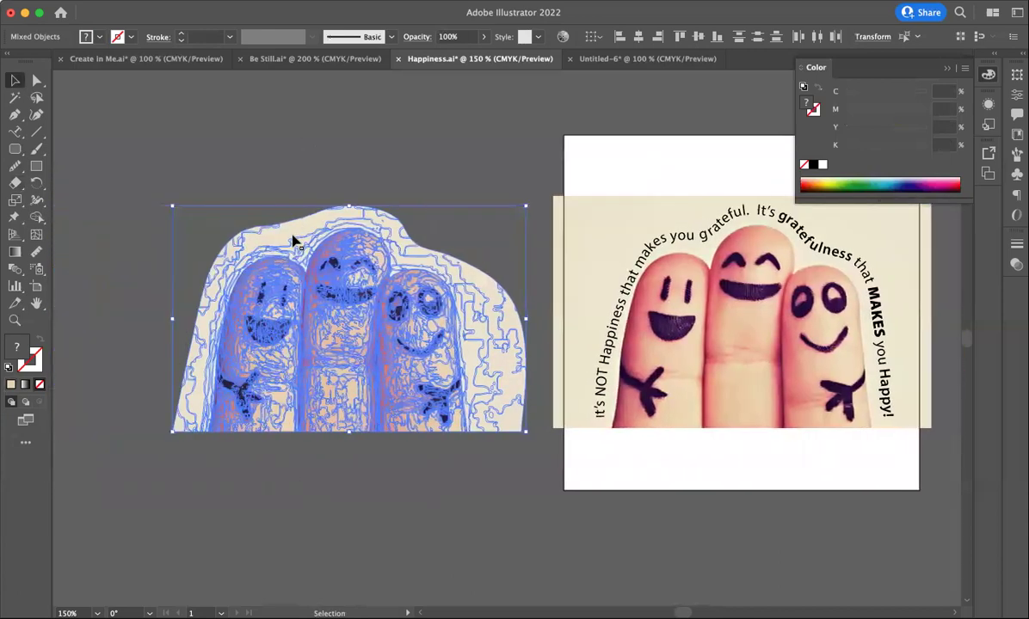
scroll(372, 223, "left", 3)
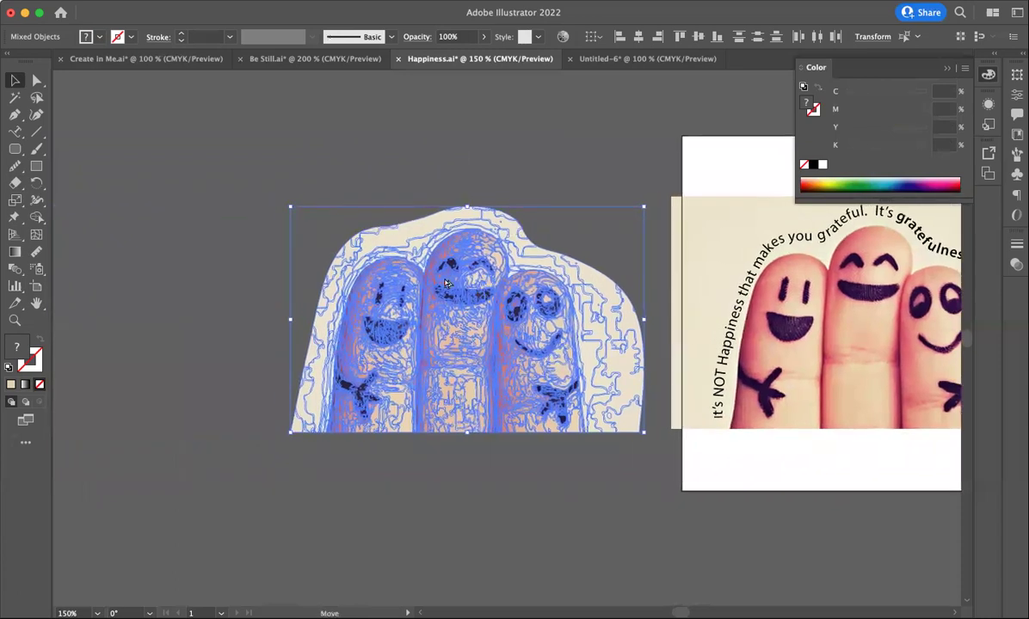
- Alt-drag a copy of the trimmed finger artwork to the left and reselect the copy
mouse_move(429, 267)
left_mouse_down("alt")
mouse_move(248, 286)
mouse_move(80, 268)
mouse_move(203, 267)
left_mouse_up("alt")
scroll(204, 266, "left", 3)
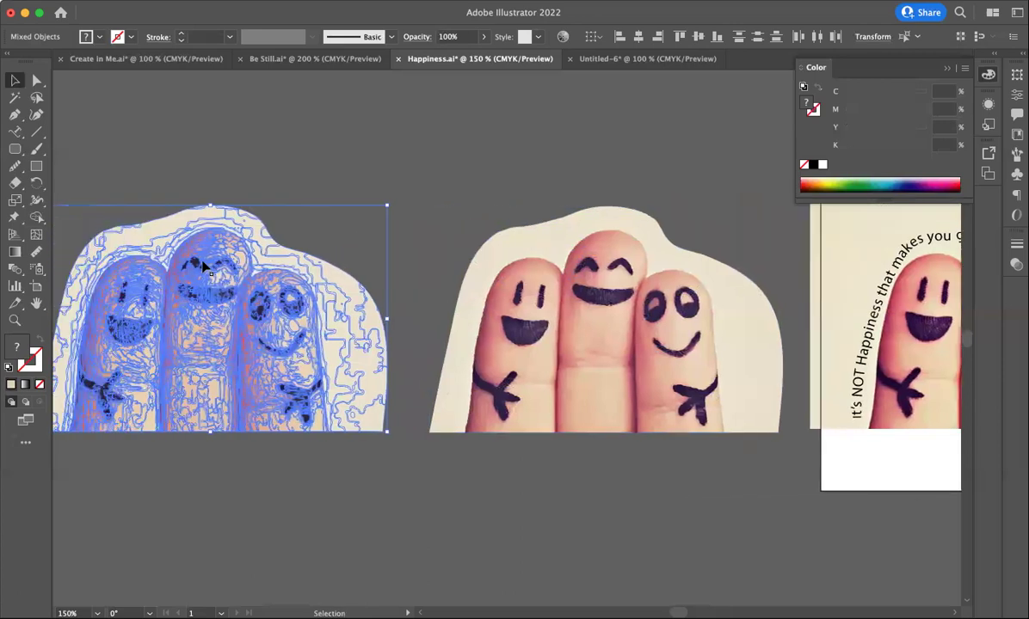
scroll(204, 268, "left", 2)
left_click(264, 157)
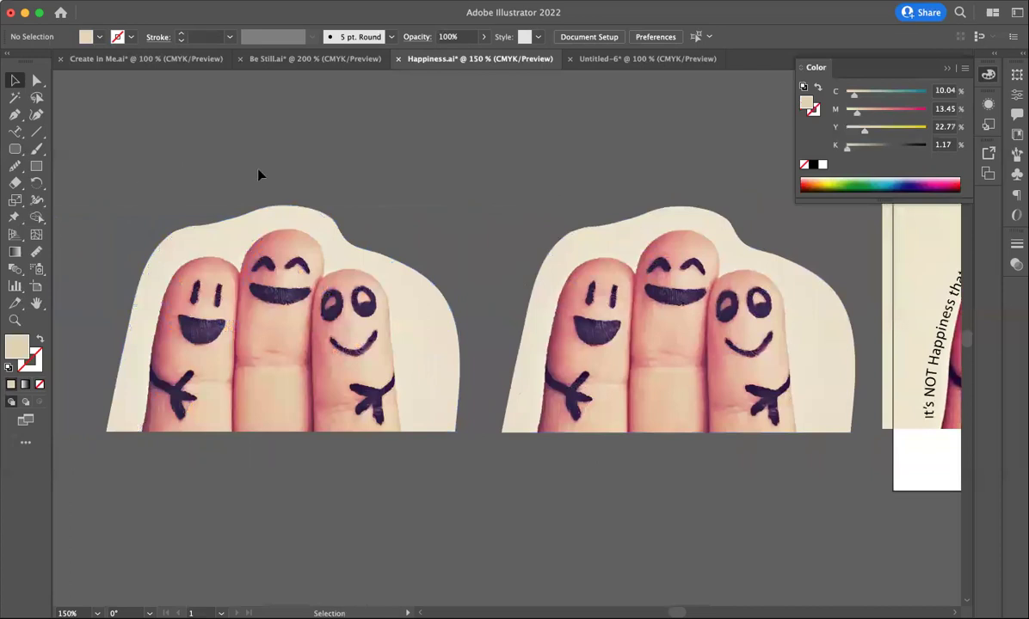
key("super+a")
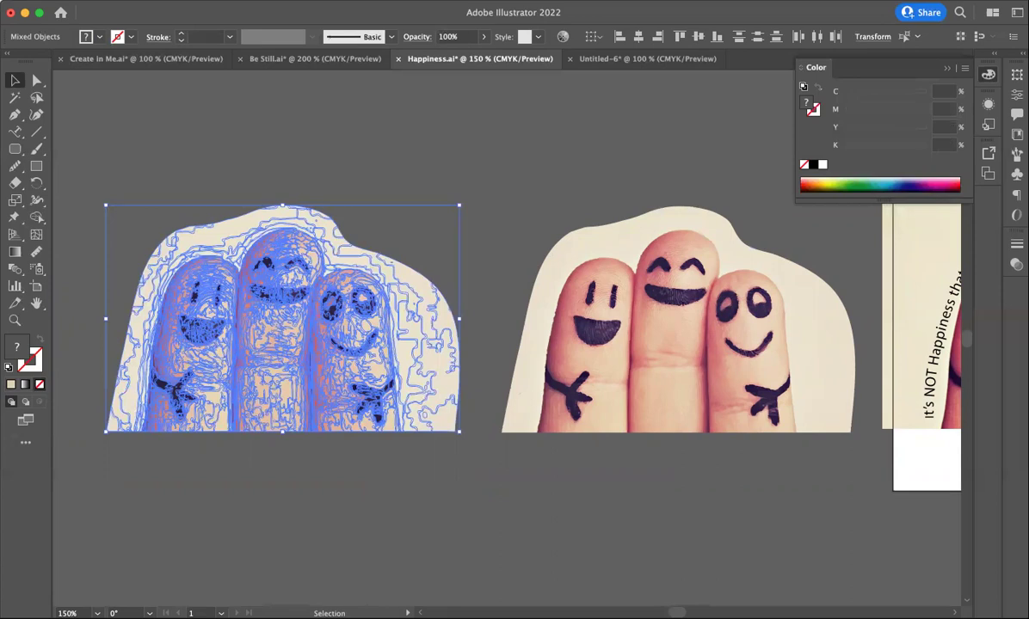
- Unite the left copy's traced paths into one shape using the Pathfinder panel
left_click(365, 8)
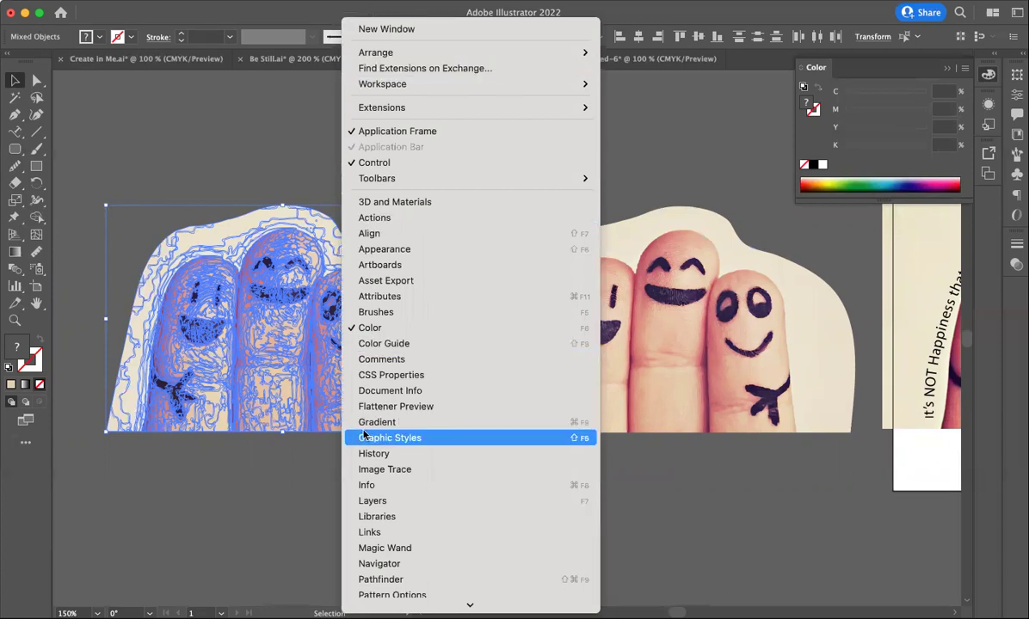
left_click(370, 579)
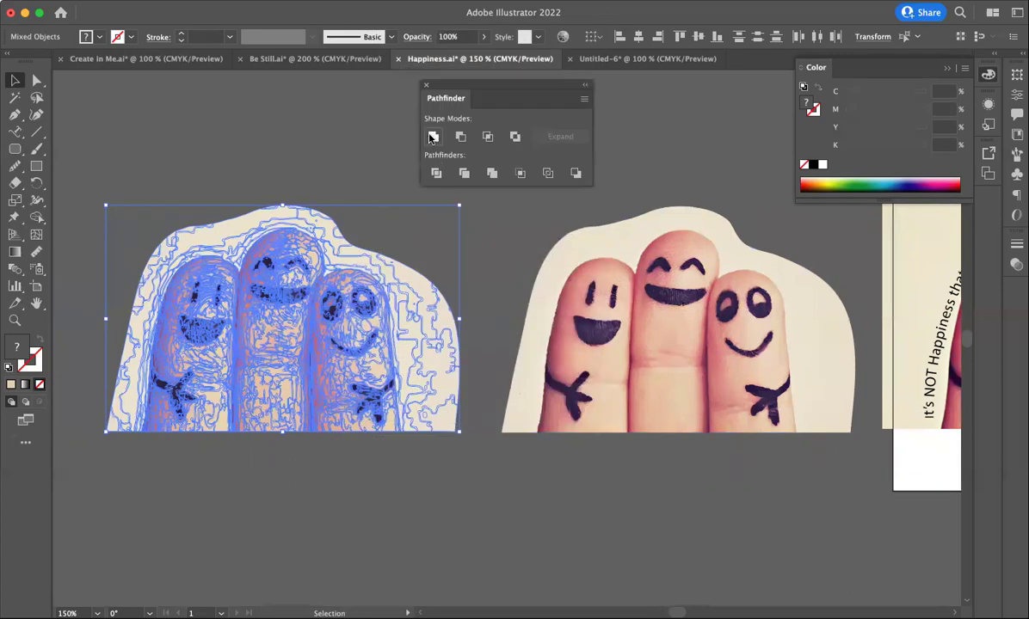
left_click(432, 137)
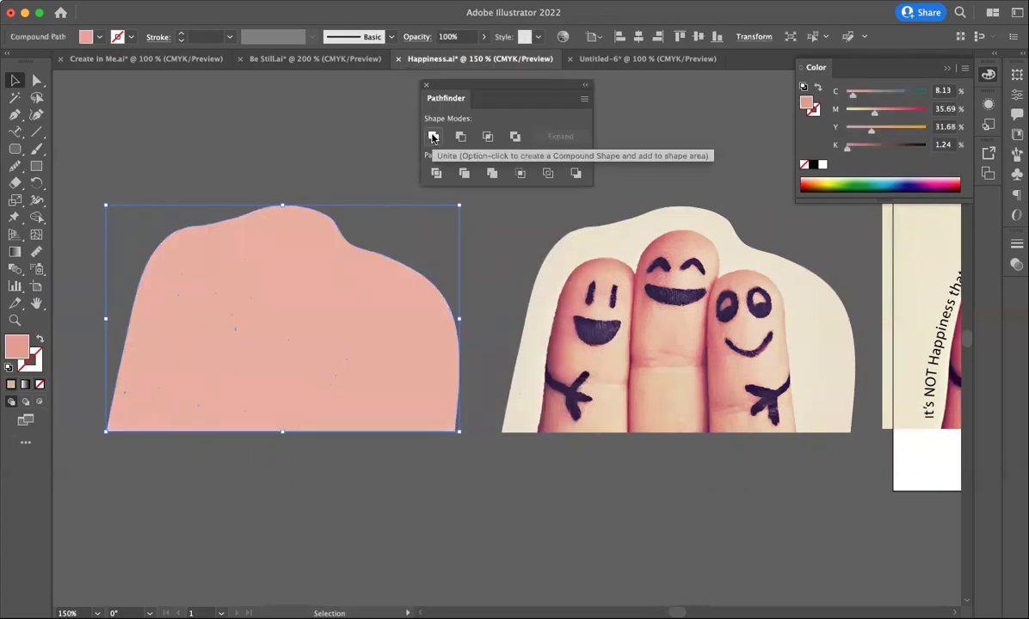
- Give the merged silhouette a White fill
left_click(254, 122)
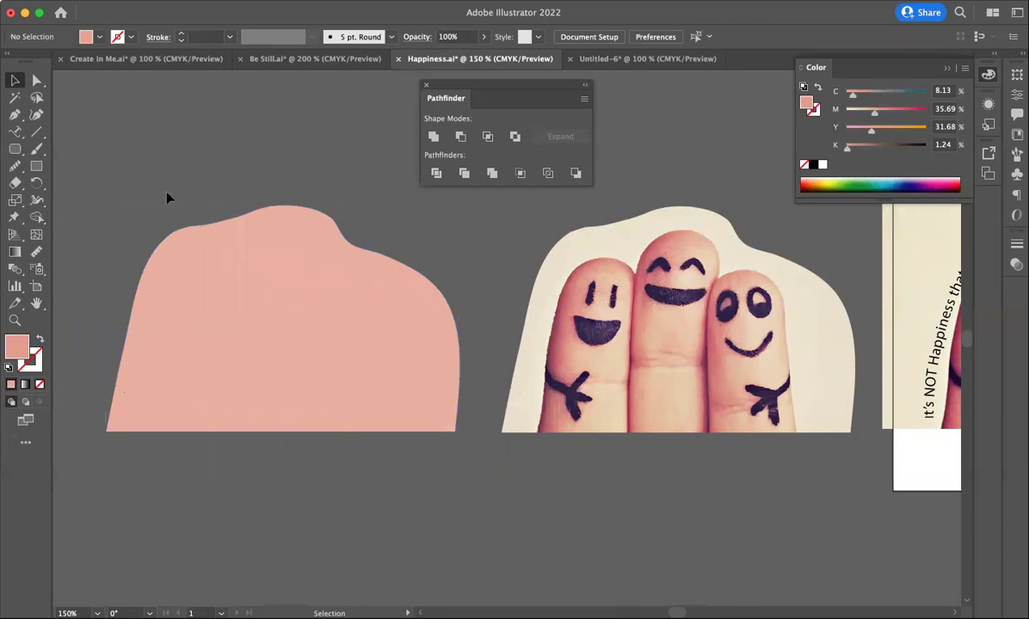
left_click(360, 344)
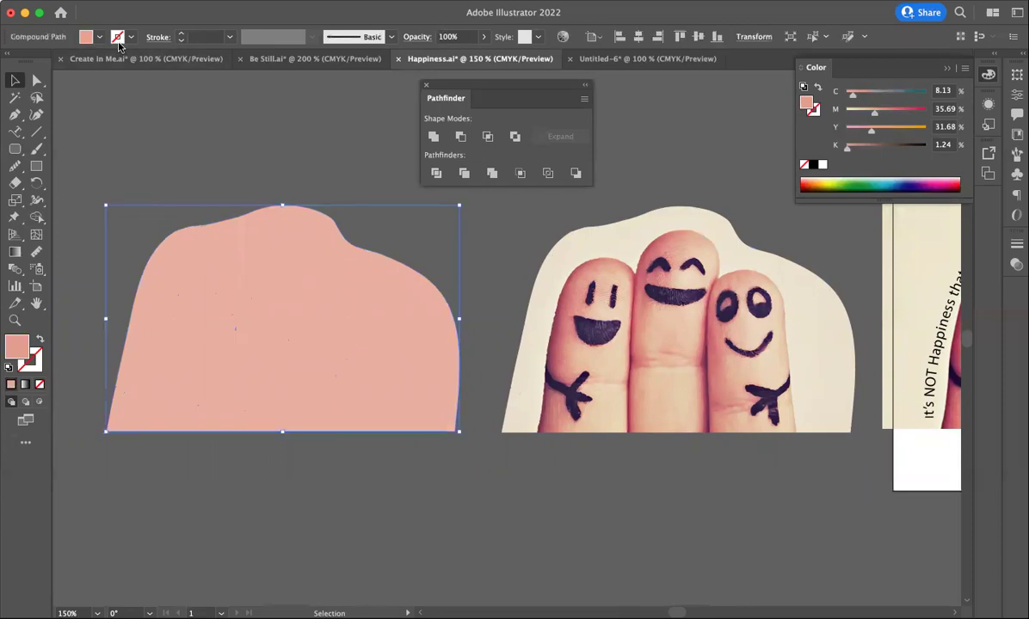
left_click(100, 39)
left_click(24, 58)
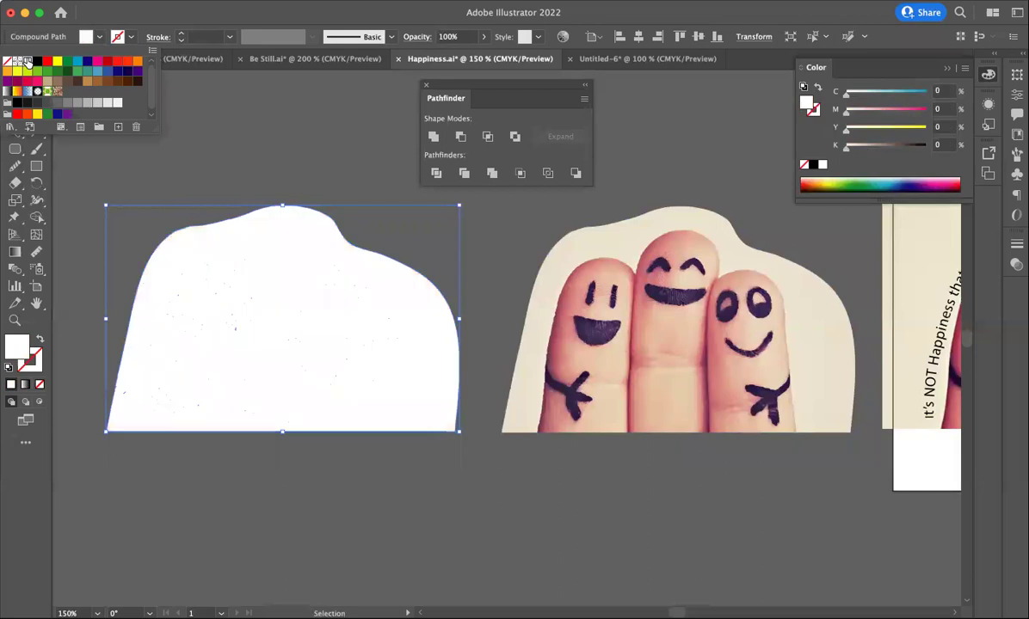
left_click(288, 170)
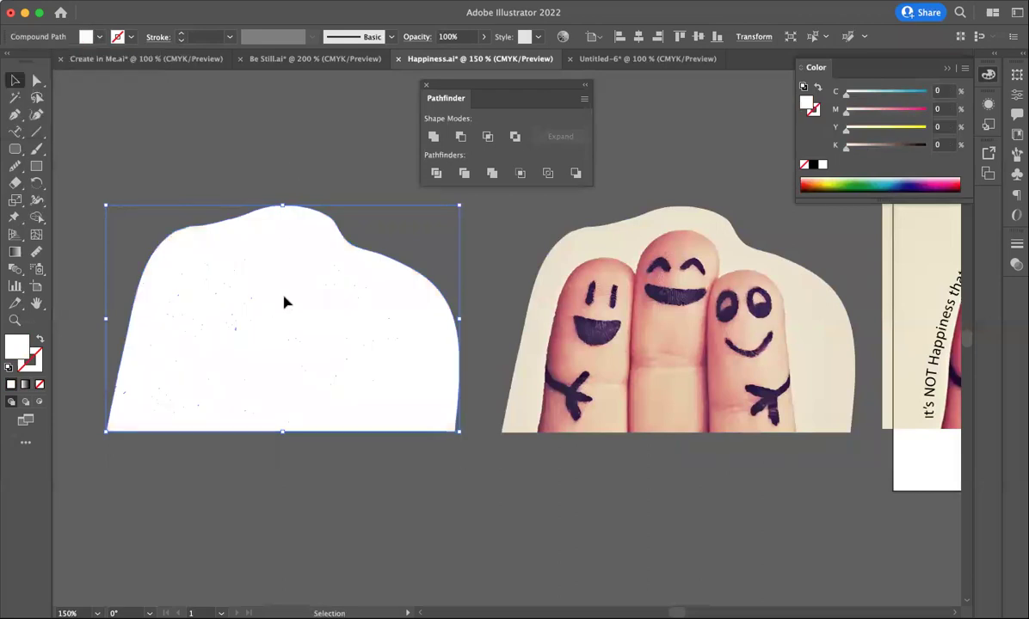
- Nudge the white silhouette right and offset it outward 0.125 in with round joins
mouse_move(282, 301)
left_mouse_down()
mouse_move(579, 297)
mouse_move(662, 308)
mouse_move(303, 298)
mouse_move(271, 307)
left_mouse_up()
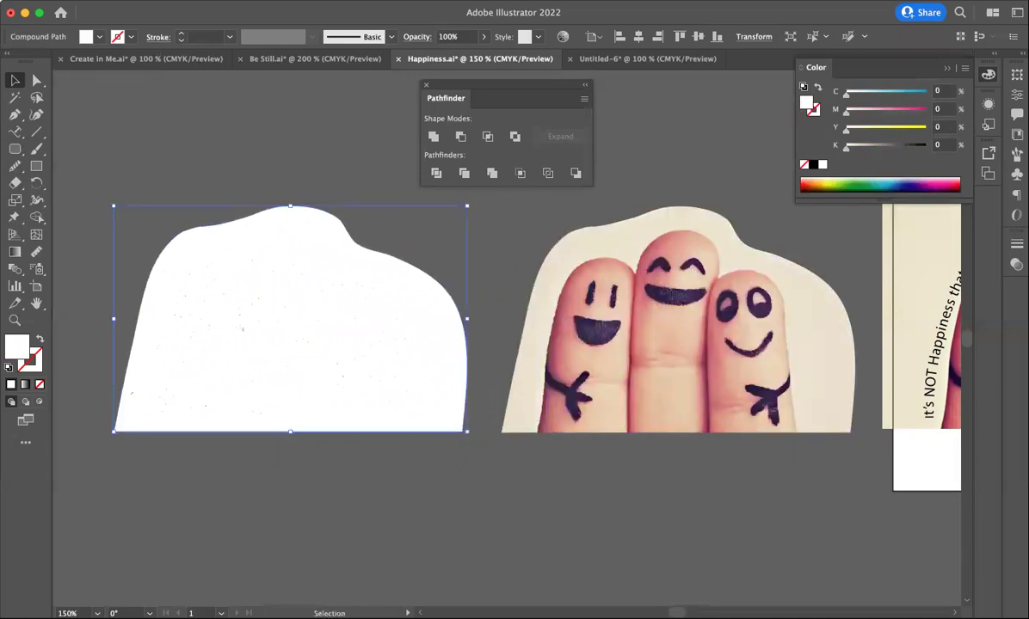
left_click(166, 7)
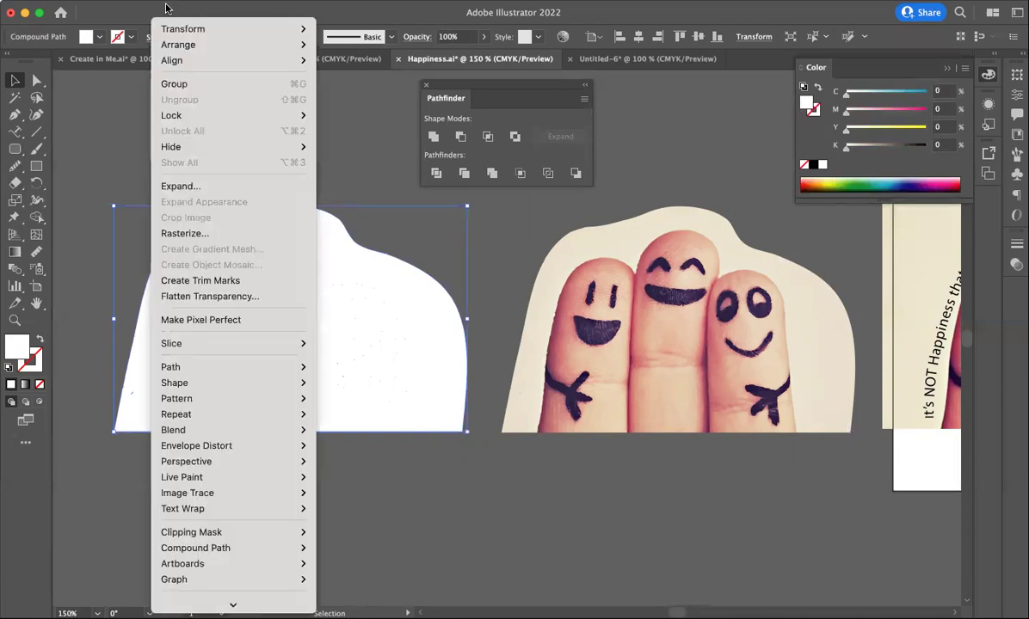
mouse_move(258, 368)
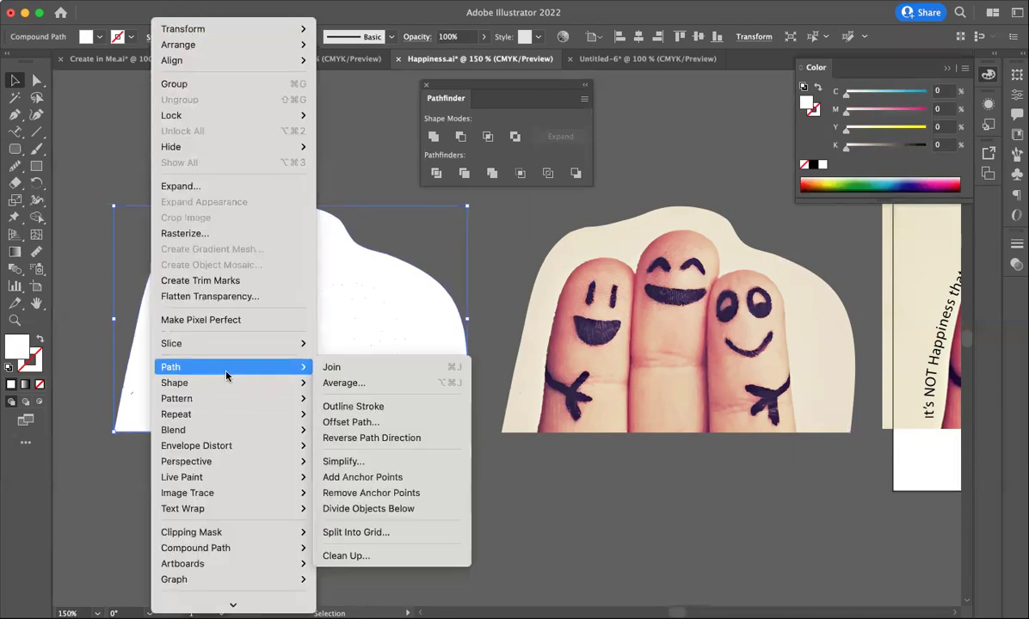
left_click(341, 423)
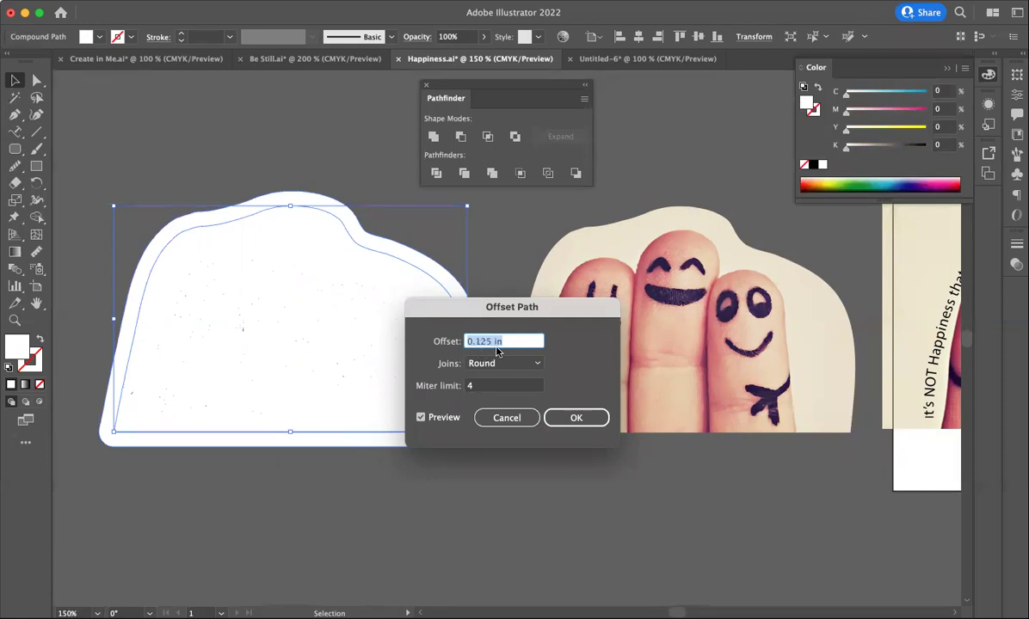
left_click(576, 419)
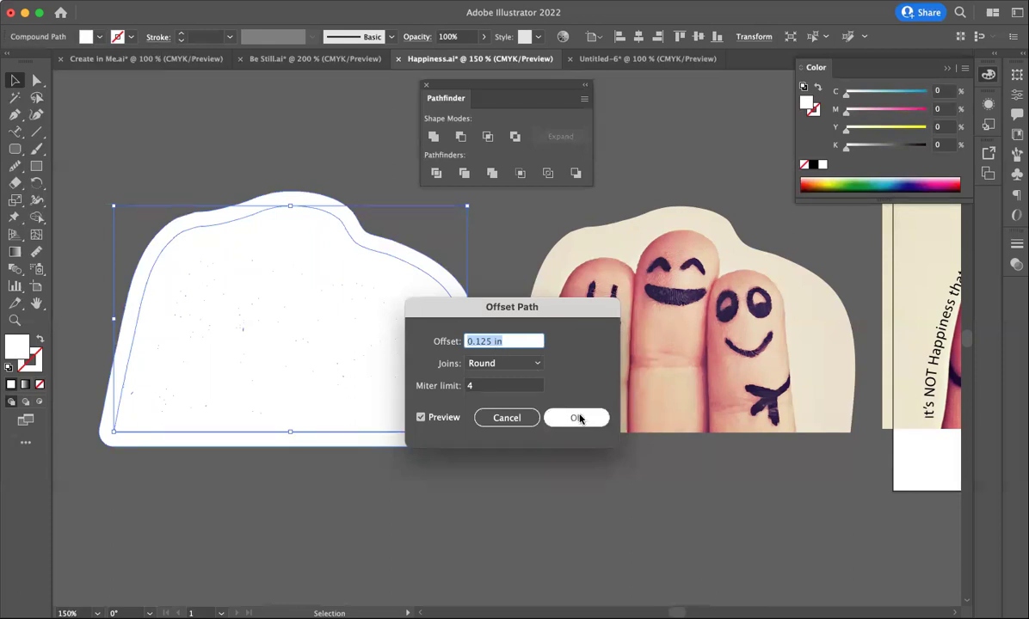
left_click(515, 223)
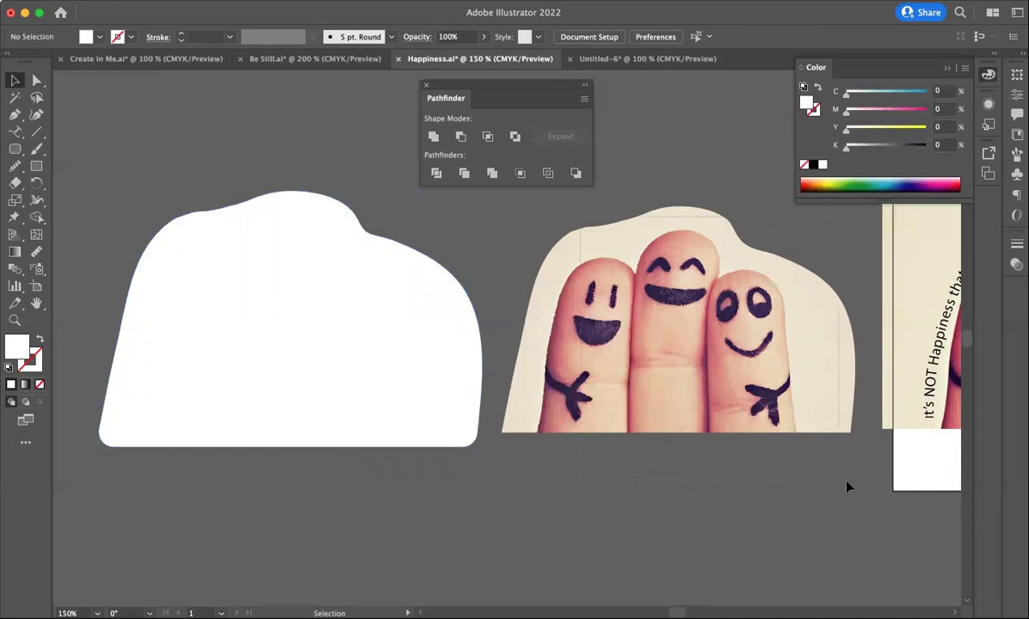
- Select the traced fingers image and move it over the white offset shape
left_click(792, 448)
left_click(810, 478)
key("super+z")
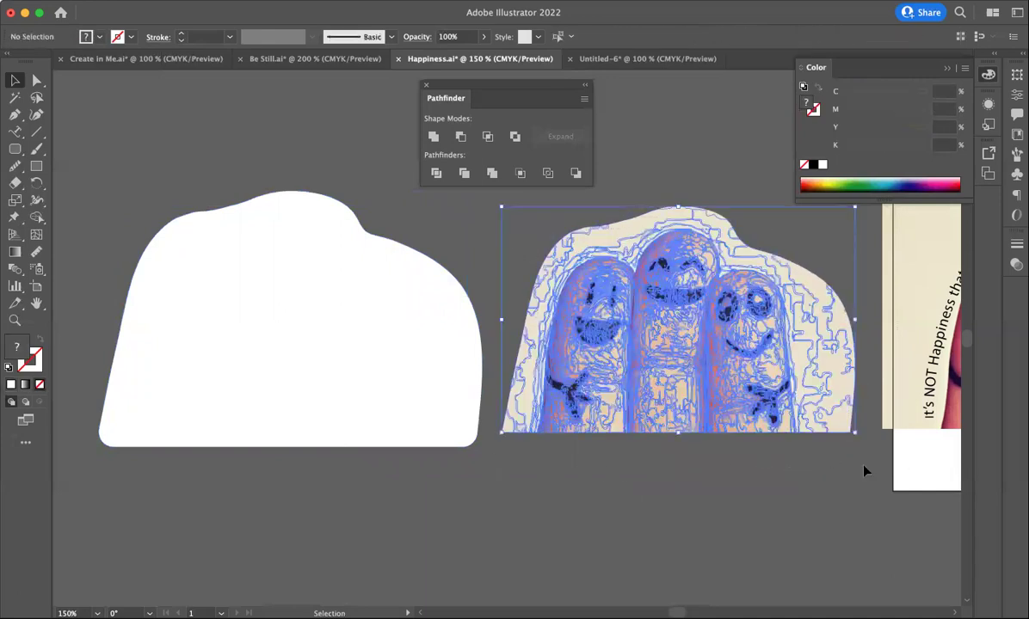
left_click(514, 197)
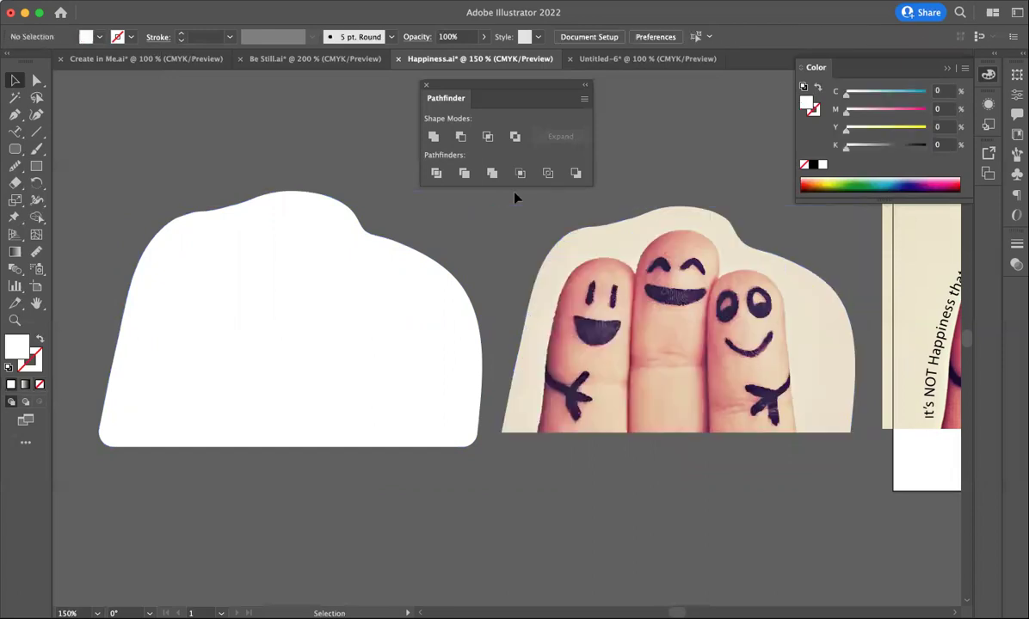
left_click_drag(506, 199, 512, 440)
left_click_drag(867, 457, 851, 453)
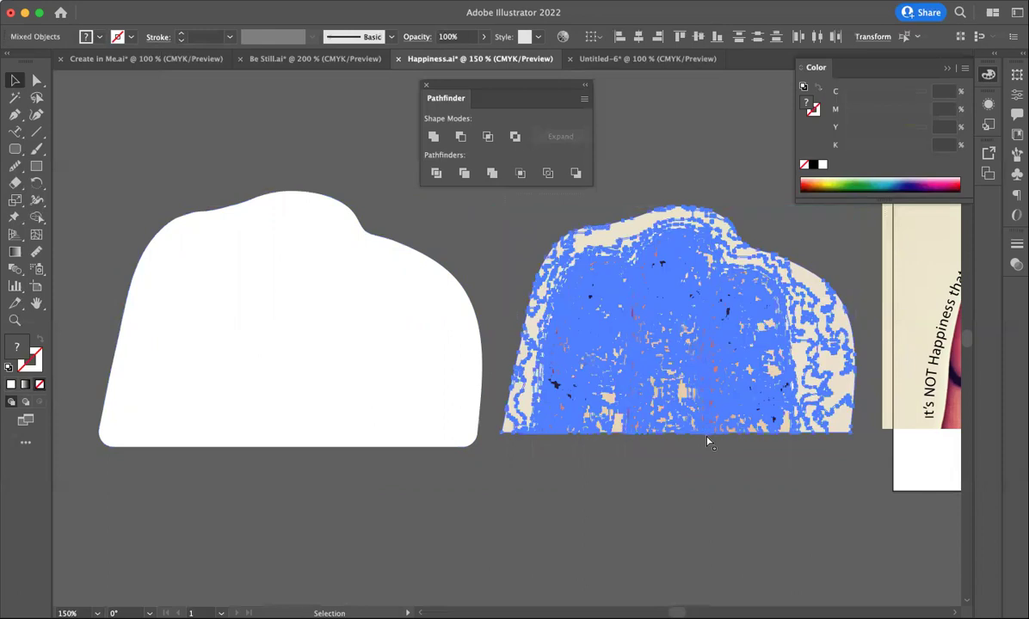
left_click(689, 456)
left_click_drag(671, 404, 299, 398)
key("super+z")
left_click_drag(566, 366, 314, 394)
left_click(314, 393)
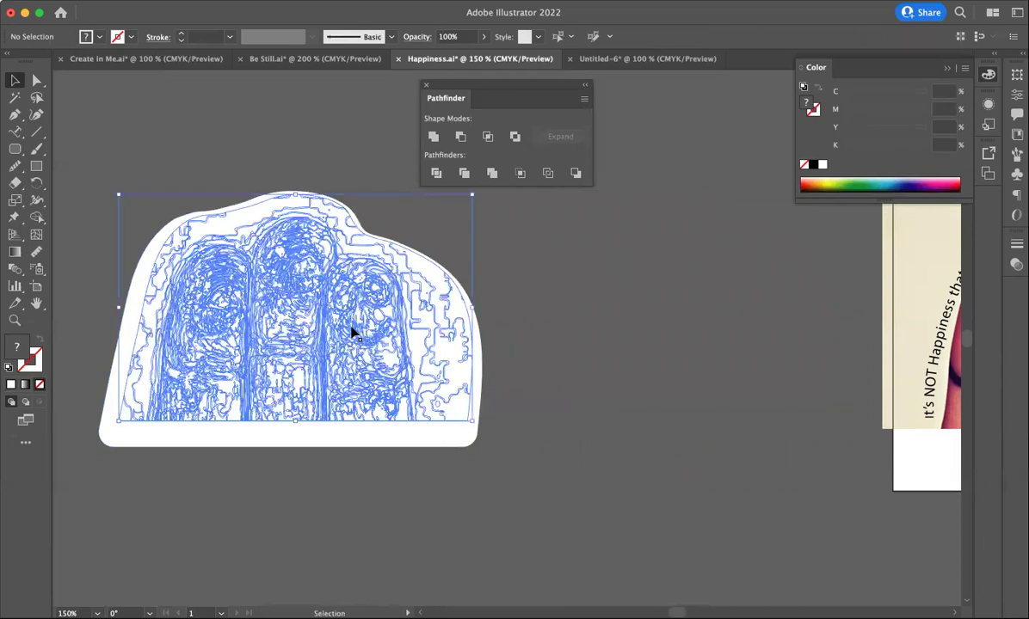
- Send the white offset path to the back and pull the leftover inner white shape aside
right_click(398, 430)
left_click(377, 439)
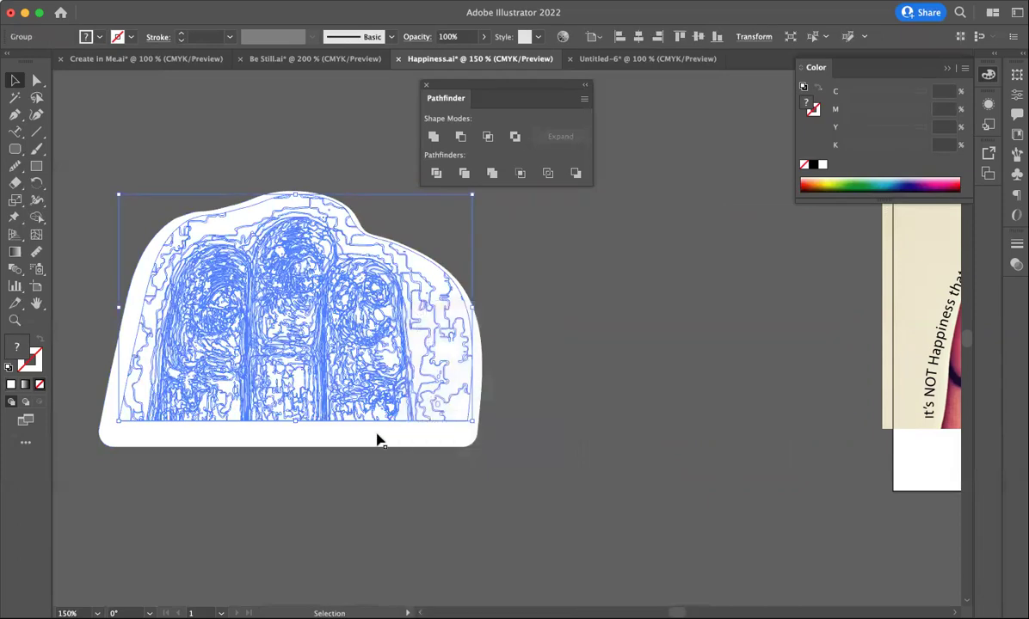
left_click(377, 439)
left_click(379, 442)
right_click(379, 443)
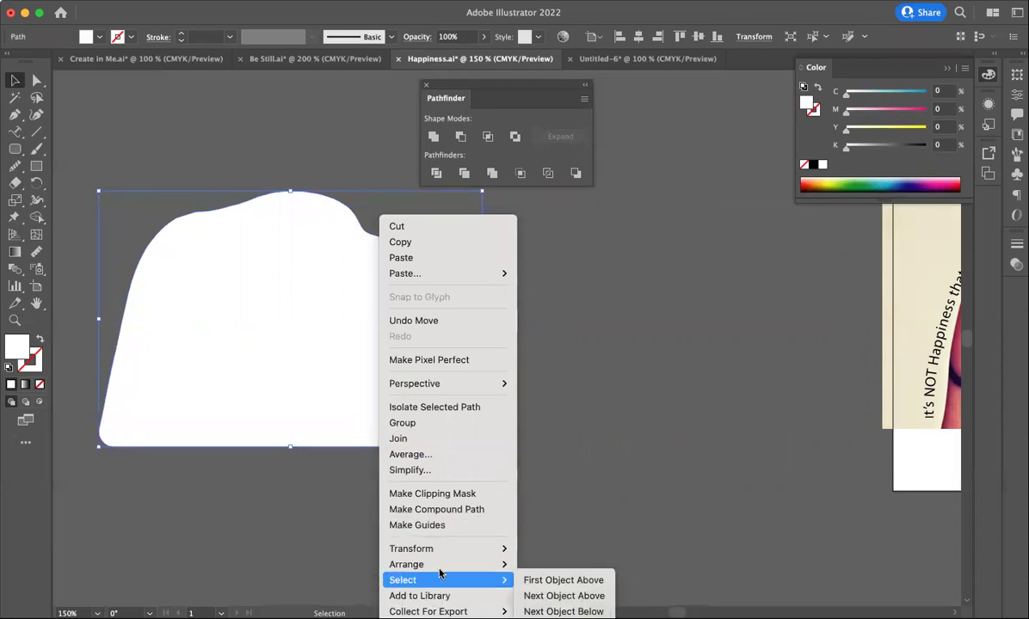
mouse_move(450, 564)
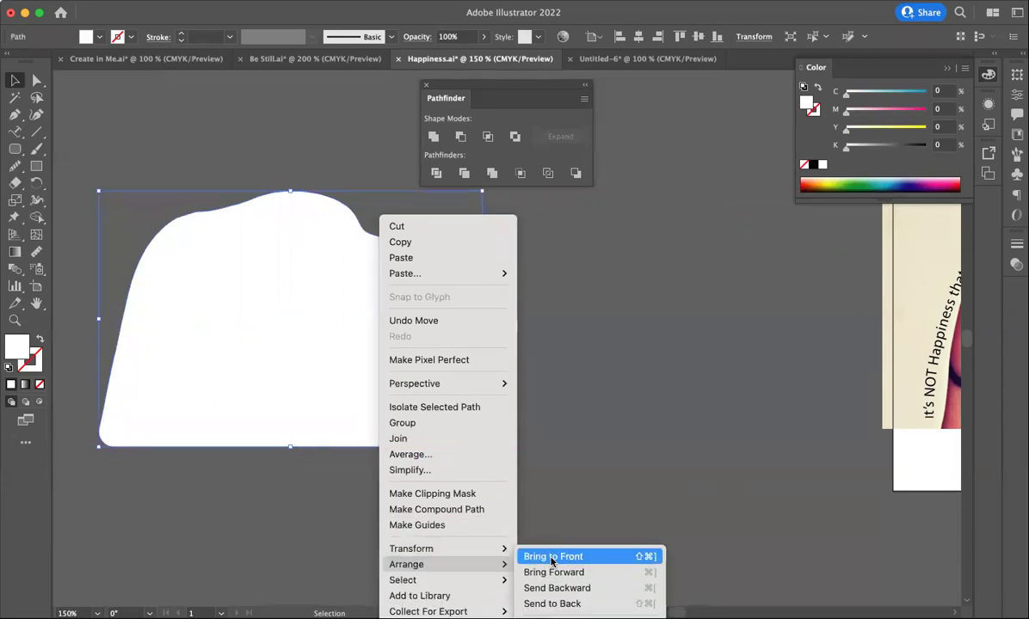
left_click(553, 604)
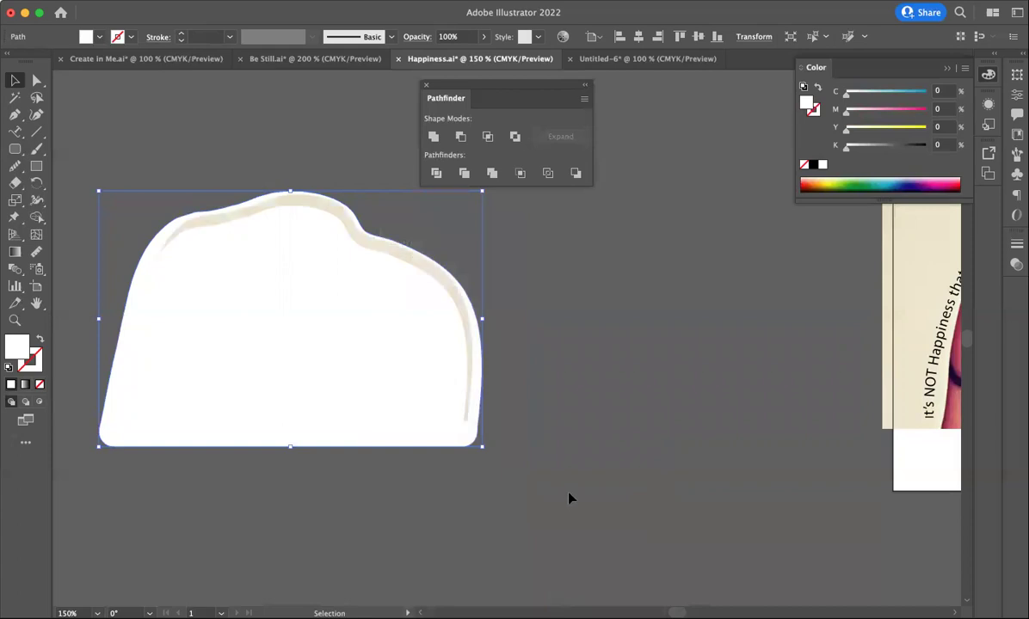
left_click(564, 490)
left_click_drag(388, 372, 716, 430)
- Delete the leftover inner white shape and shift the fingers photo slightly down
key("Delete")
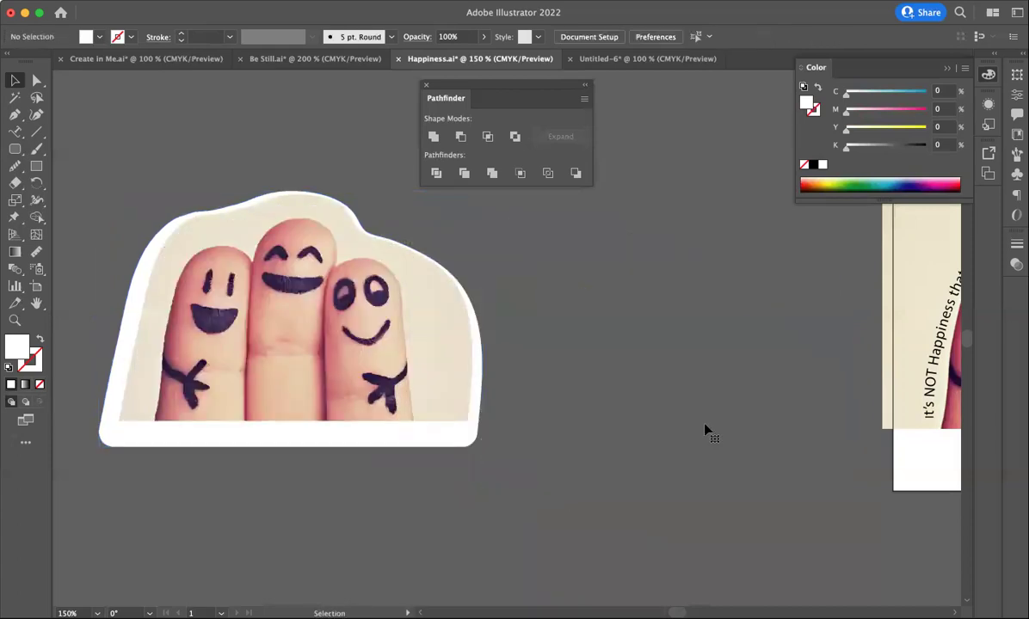
left_click_drag(344, 253, 341, 272)
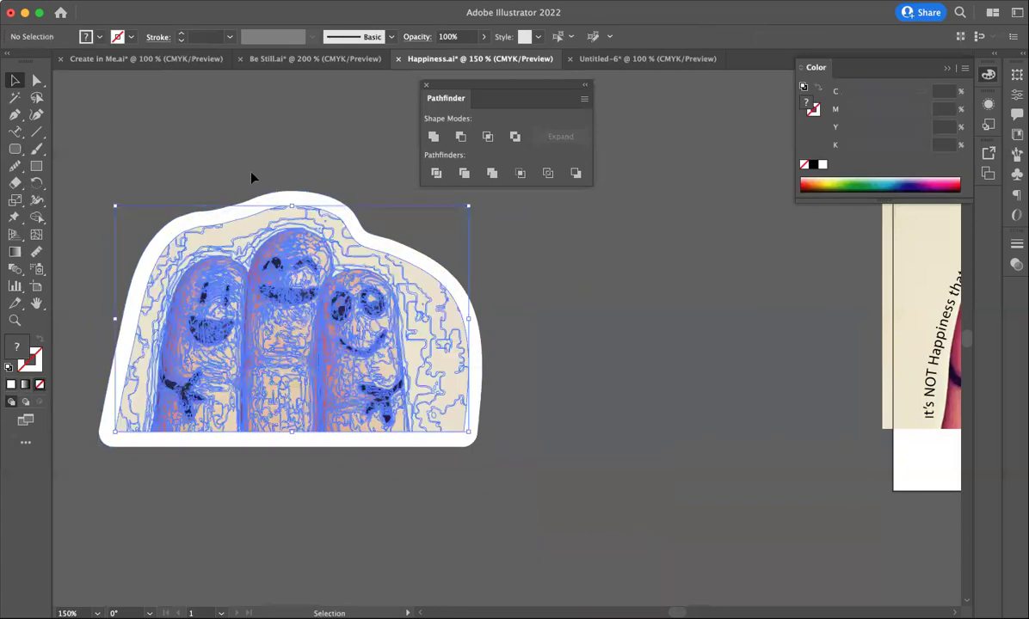
left_click(155, 166)
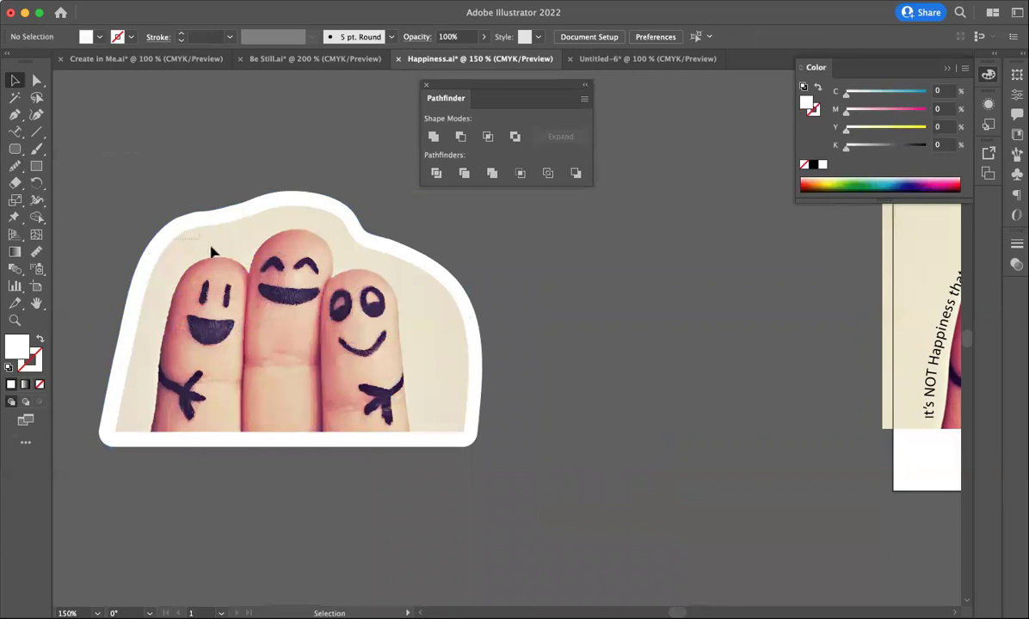
- Select all and centre the photo and border horizontally and vertically with the Align panel
key("super+a")
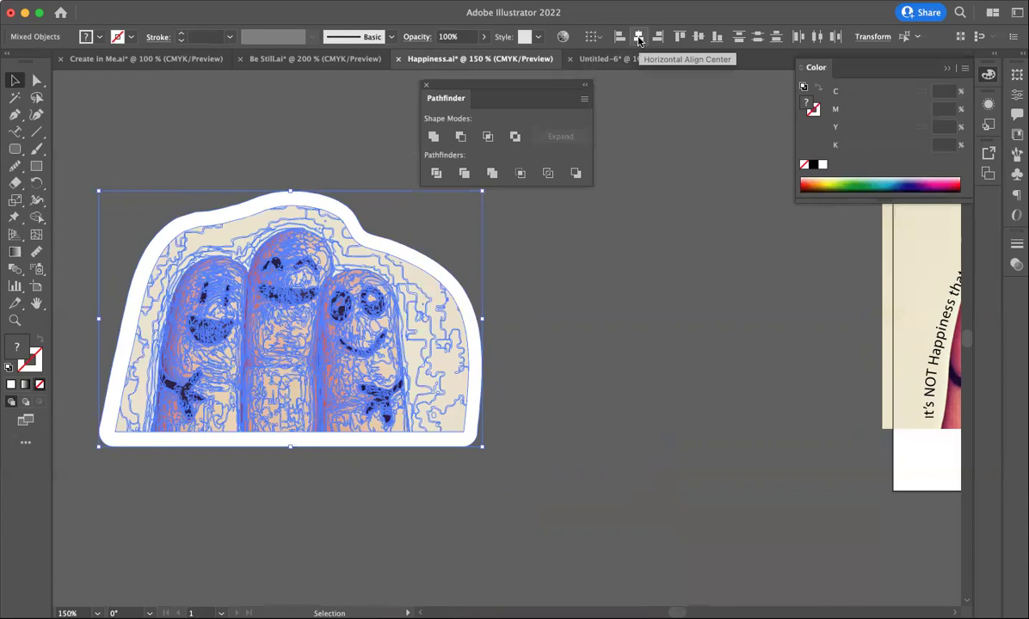
left_click(368, 8)
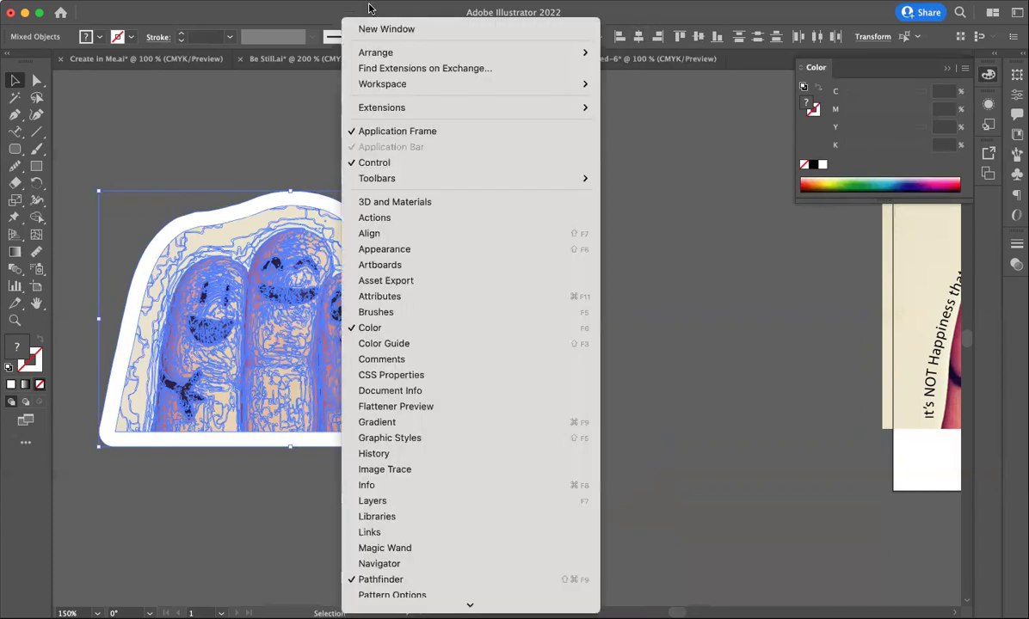
left_click(383, 236)
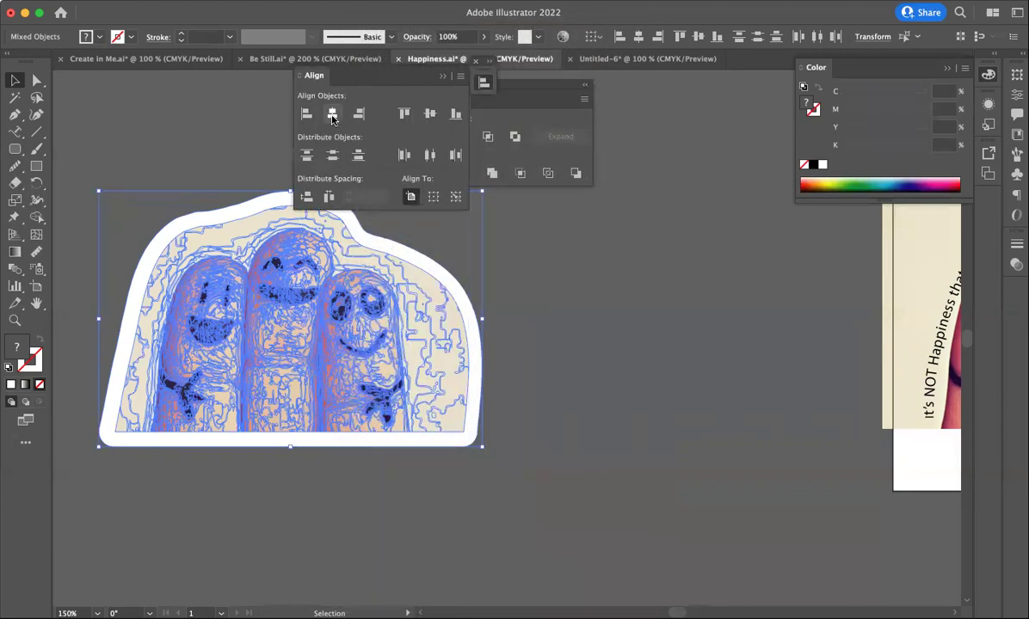
left_click(332, 116)
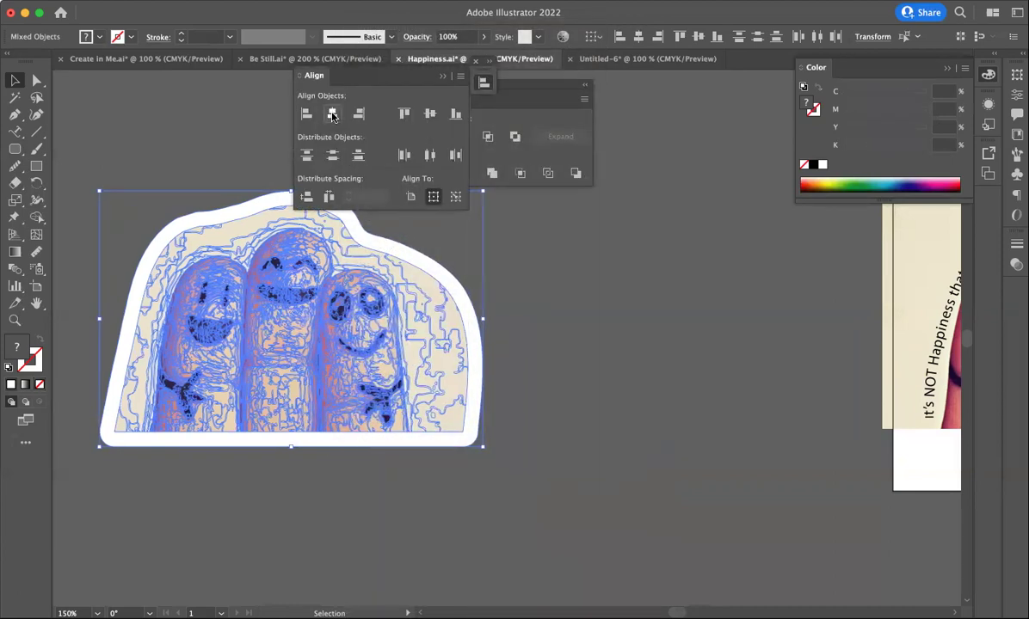
left_click(429, 115)
left_click(537, 286)
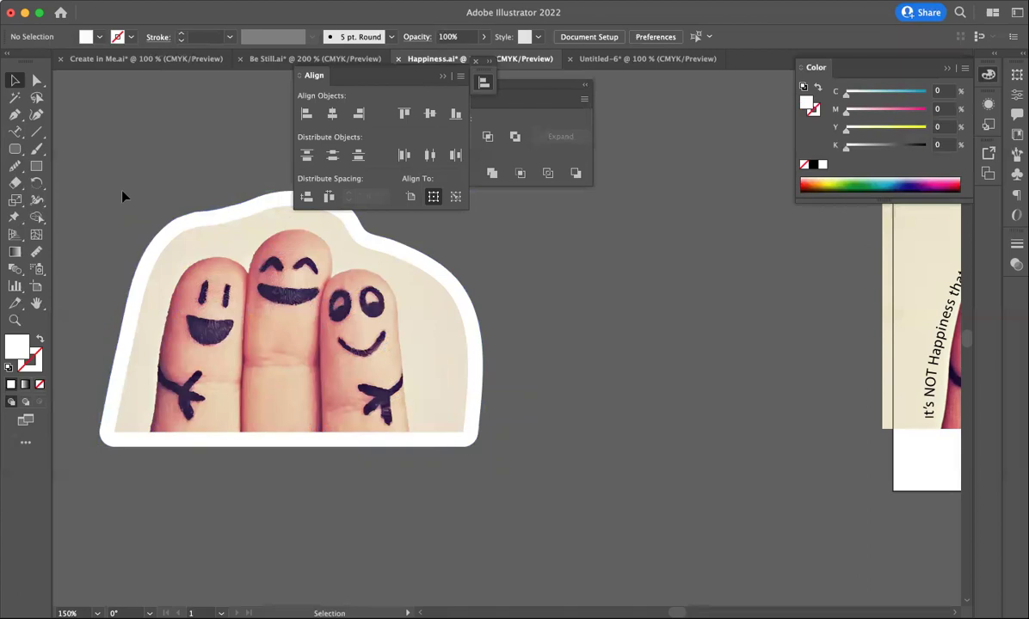
- Move the traced fingers sticker group to the right
left_click(478, 471)
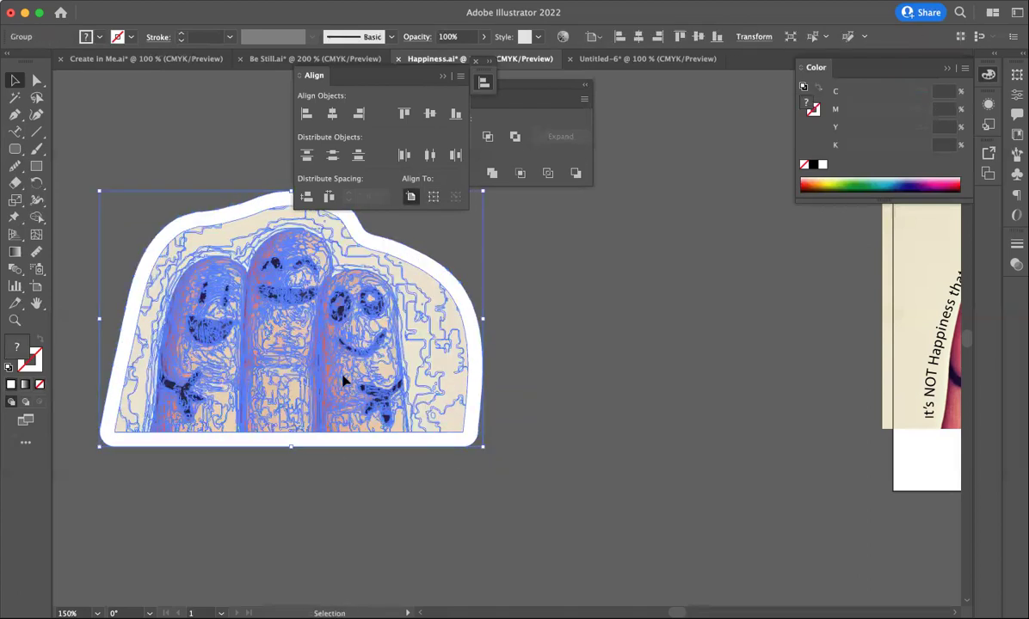
mouse_move(343, 381)
left_mouse_down()
mouse_move(746, 377)
mouse_move(679, 400)
left_mouse_up()
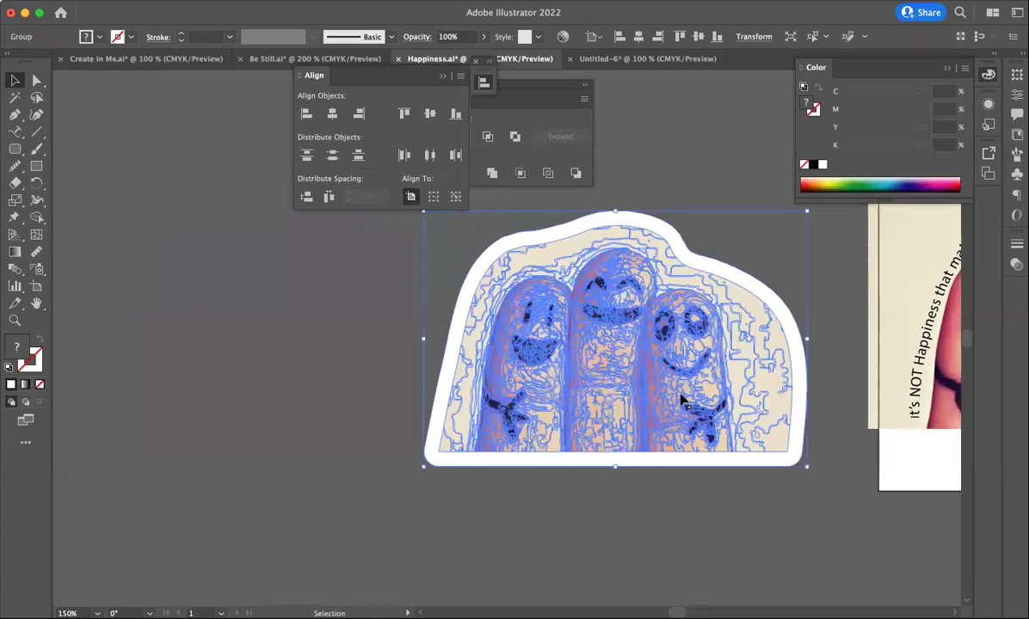
scroll(679, 400, "right", 5)
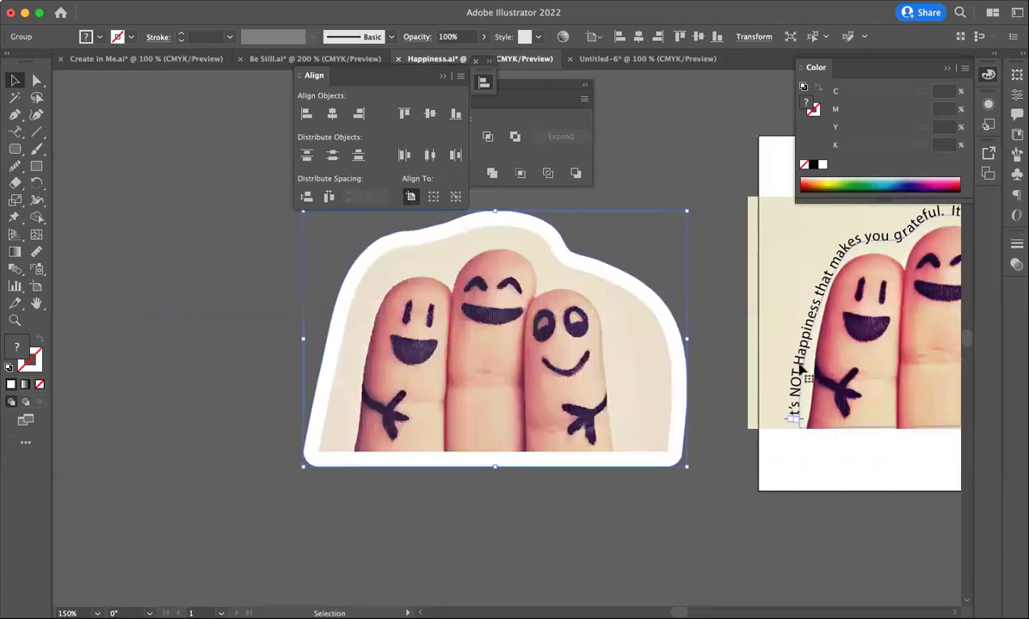
- Copy the curved quote from the artboard onto the sticker around the fingers
left_click(799, 369)
left_click_drag(804, 370, 344, 396)
left_click(651, 205)
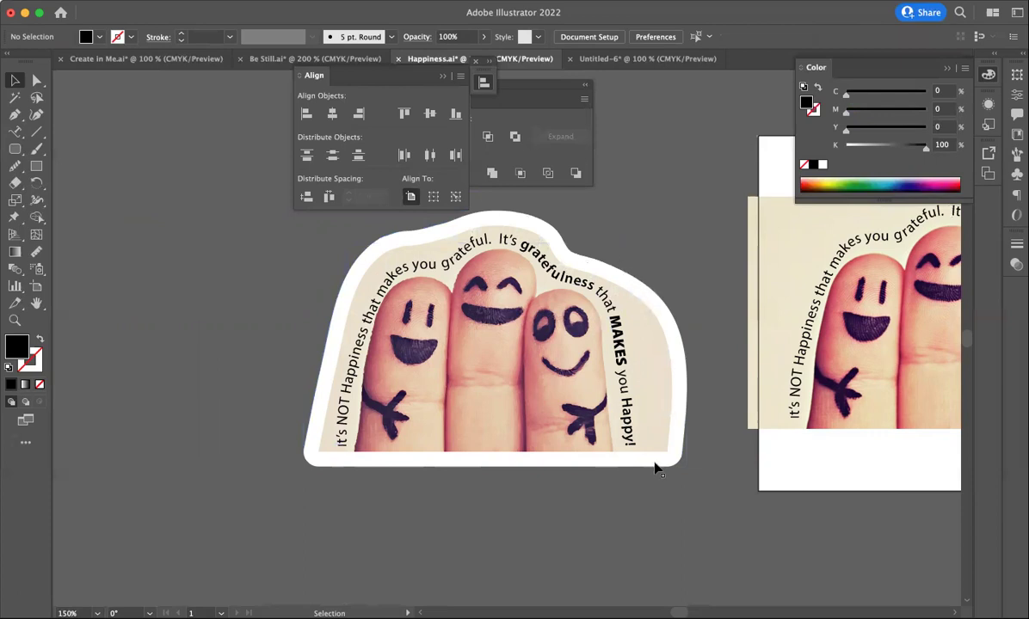
scroll(656, 469, "right", 5)
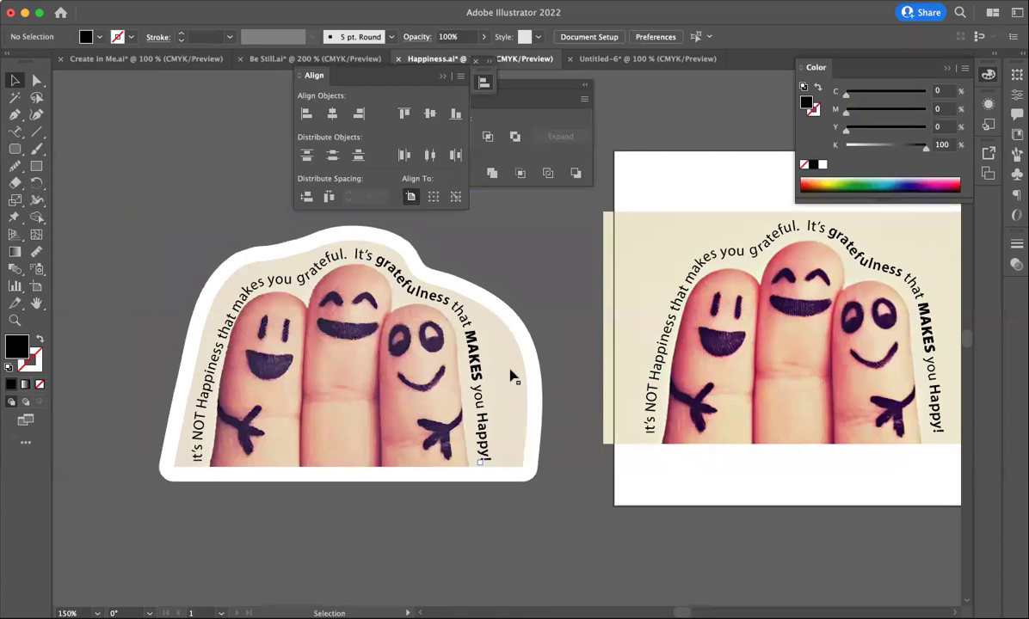
scroll(756, 440, "right", 10)
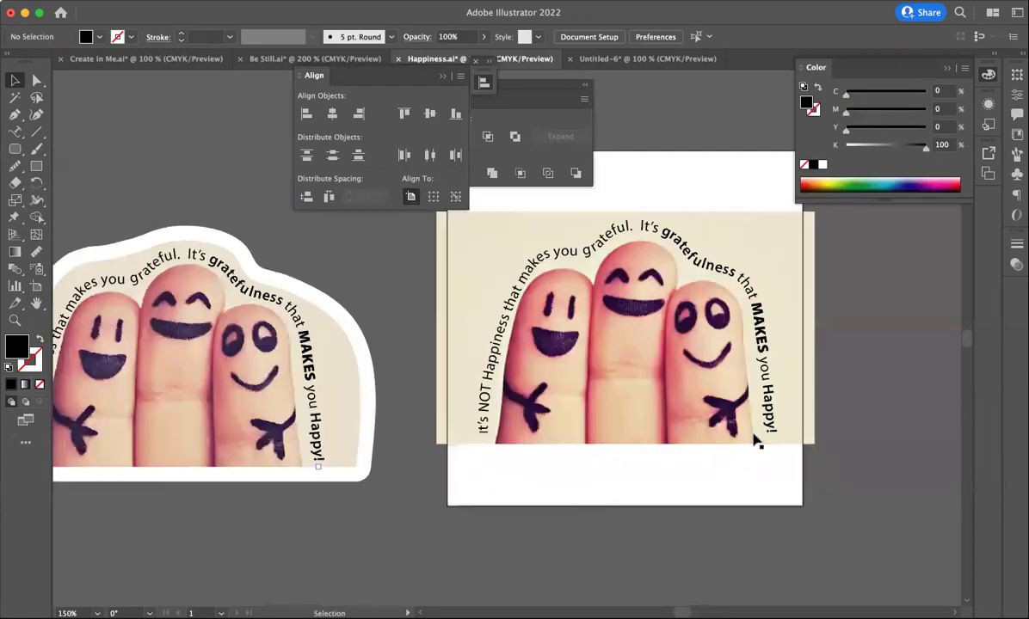
scroll(753, 440, "right", 10)
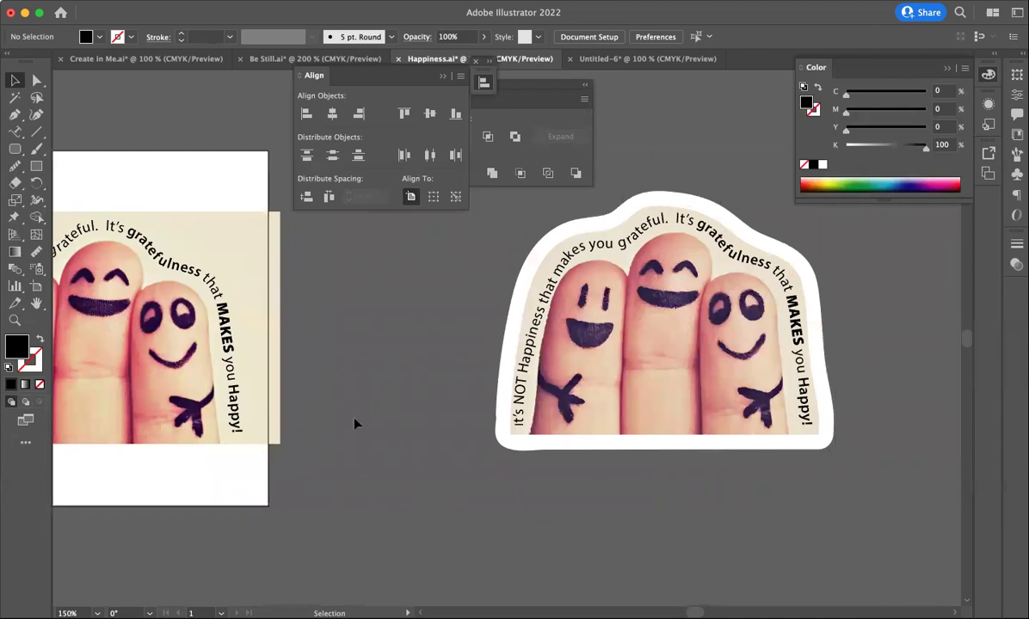
- Select and delete the white border behind the sticker
scroll(356, 423, "right", 15)
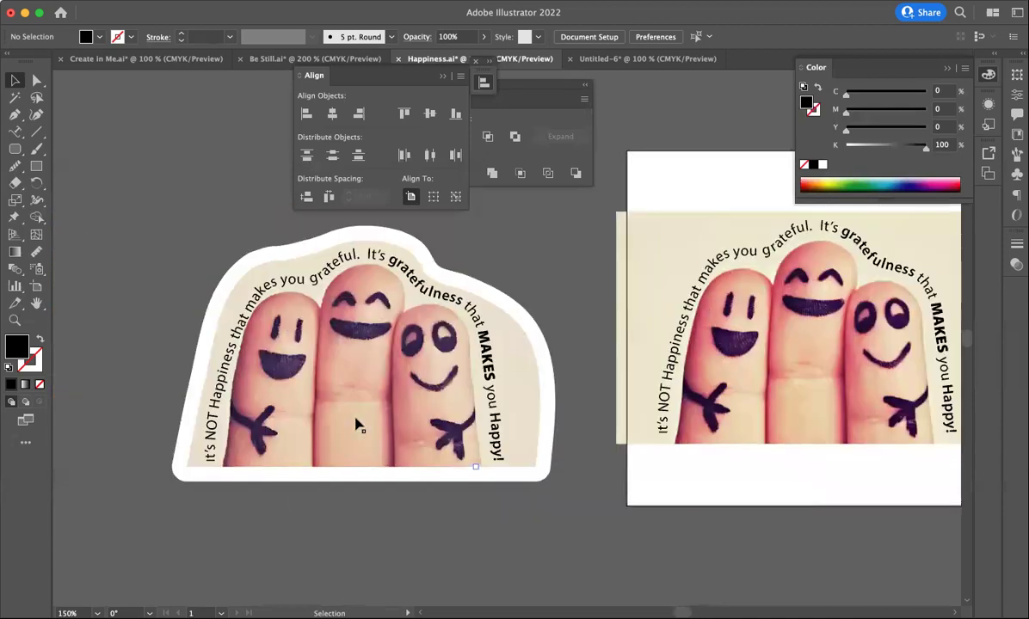
scroll(356, 423, "left", 2)
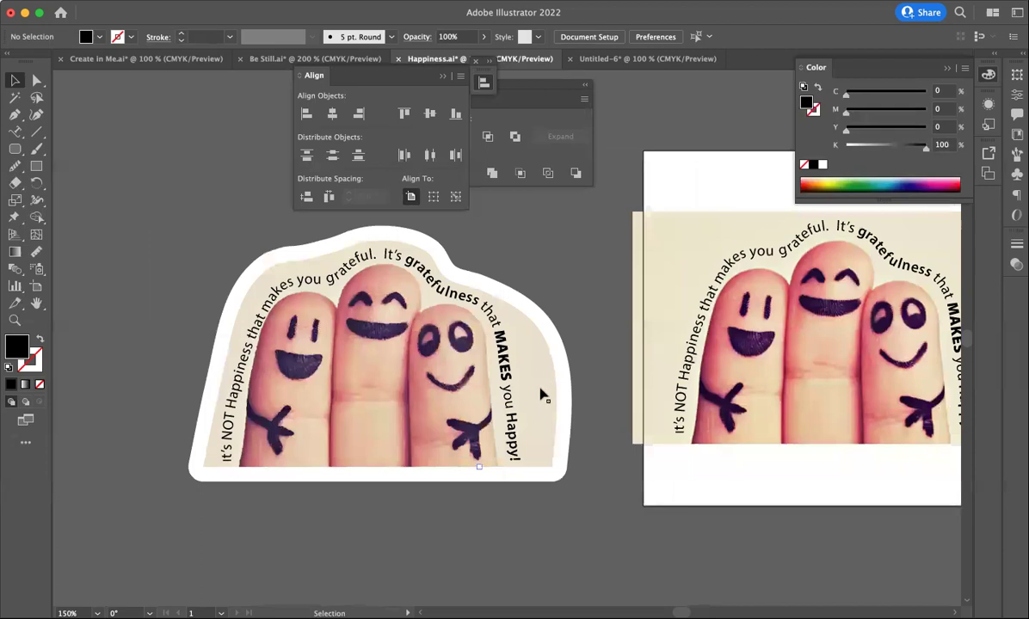
scroll(537, 394, "left", 1)
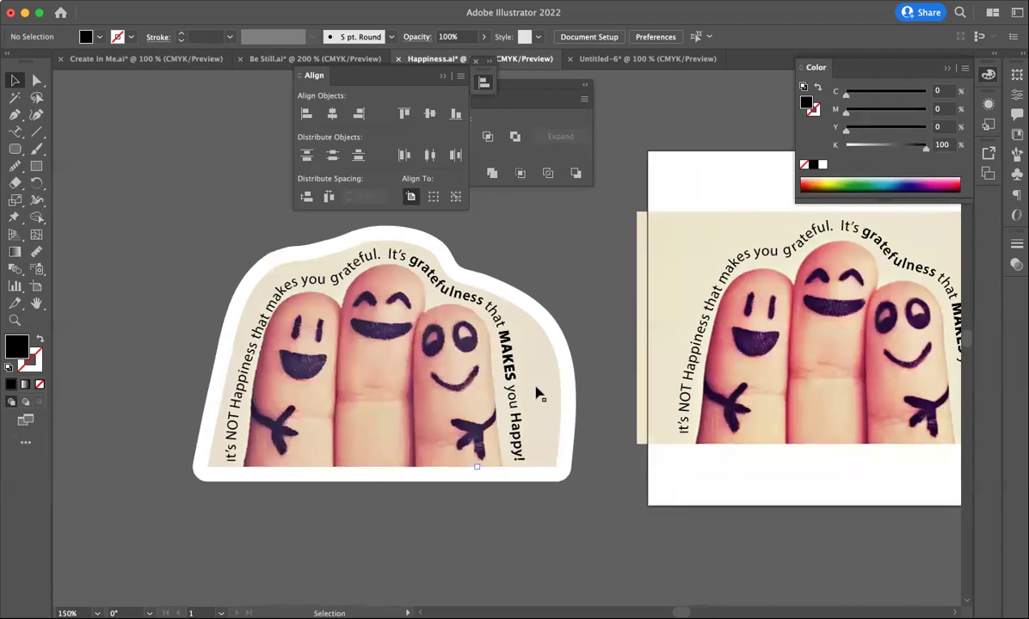
left_click(539, 315)
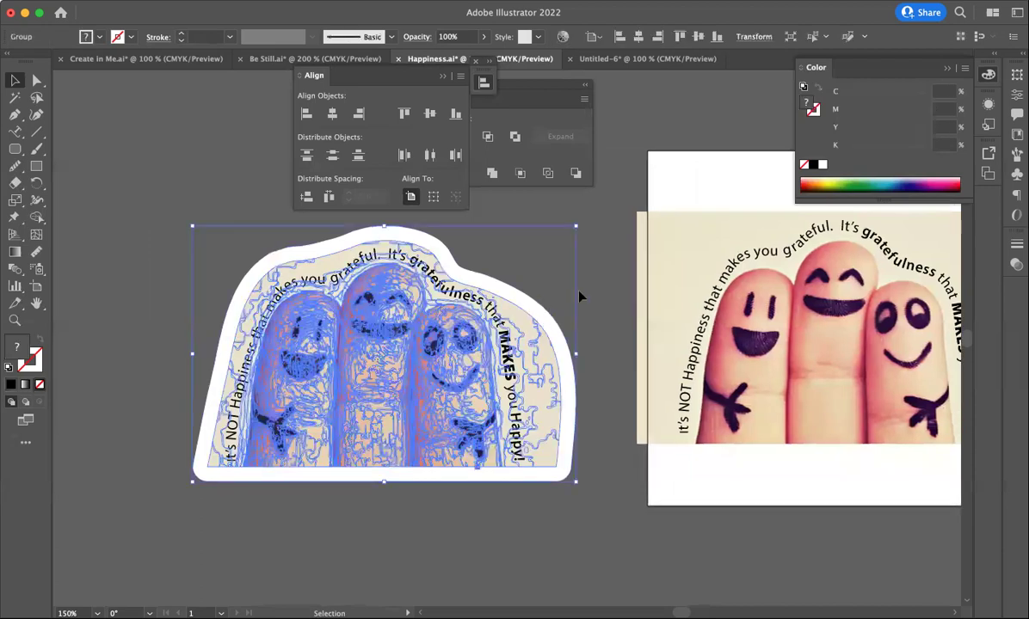
left_click(586, 296)
left_click(546, 316)
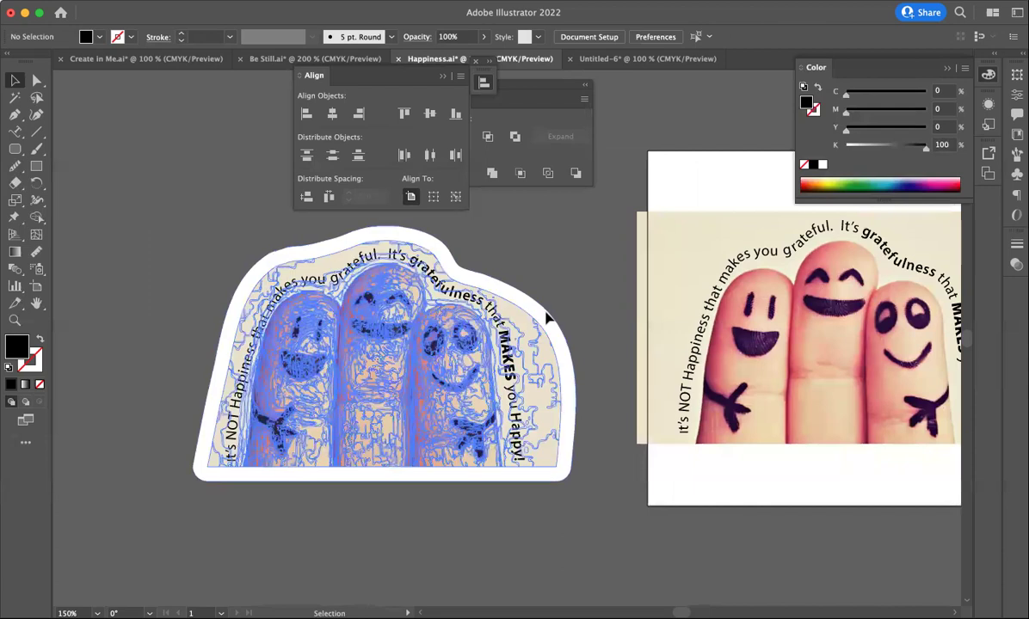
left_click(592, 287)
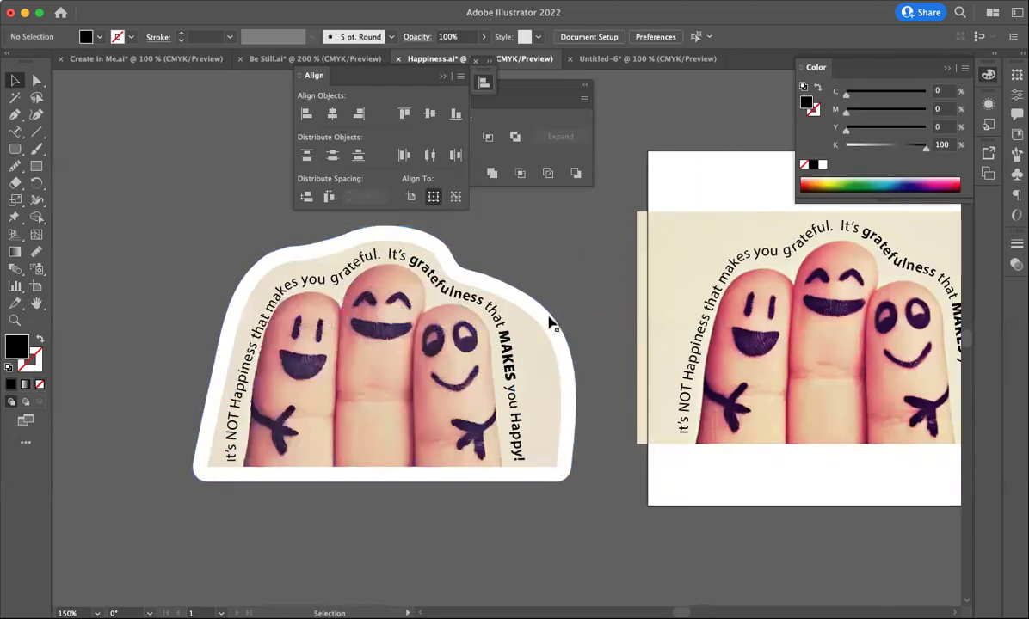
left_click(551, 323)
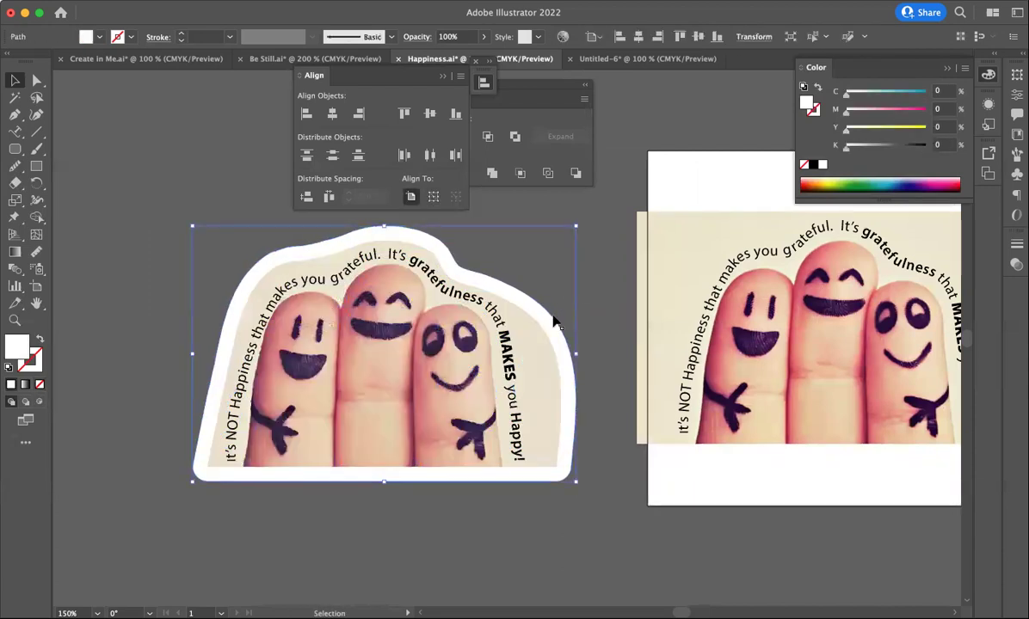
key("Delete")
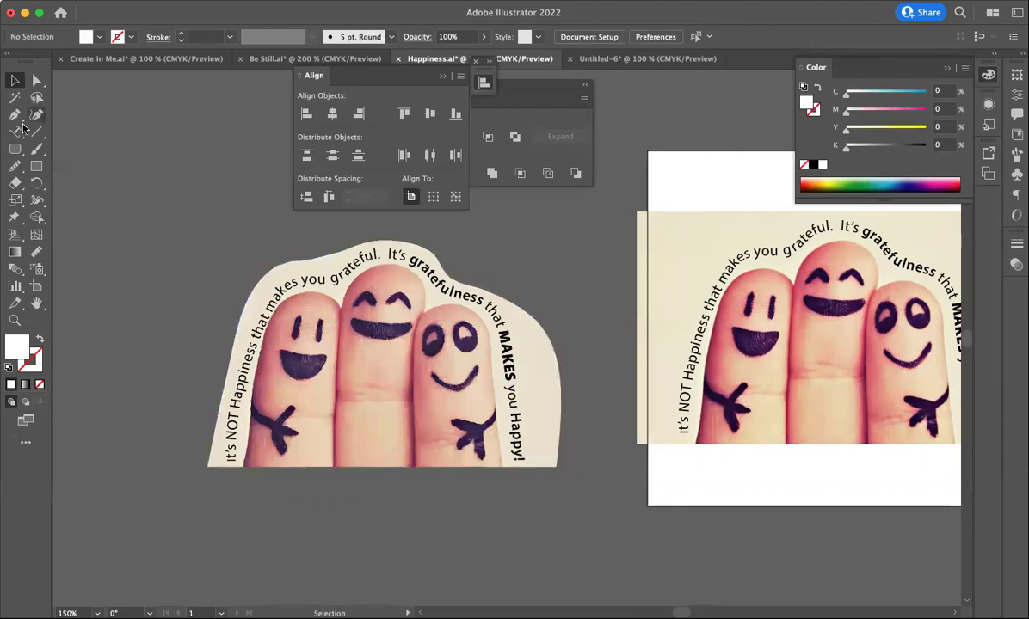
- Erase along the sticker's top, left, bottom-left and right edges into a smoother rounded outline
key("shift+e")
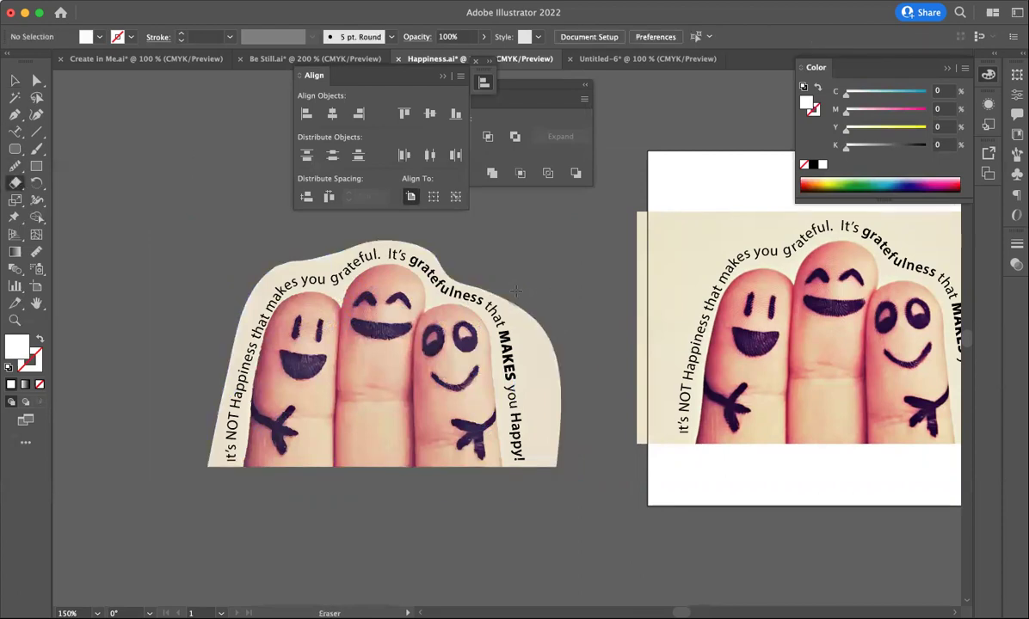
mouse_move(487, 276)
left_mouse_down()
mouse_move(526, 301)
mouse_move(540, 344)
mouse_move(544, 464)
mouse_move(526, 478)
mouse_move(435, 487)
left_mouse_up()
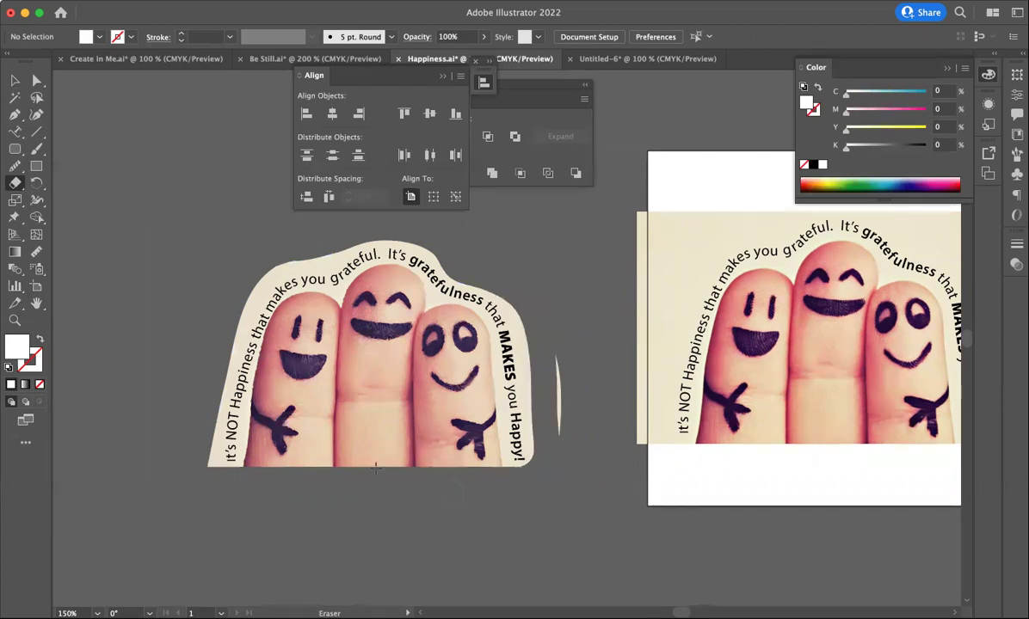
mouse_move(257, 491)
left_mouse_down()
mouse_move(200, 461)
mouse_move(191, 344)
left_mouse_up()
mouse_move(353, 226)
left_mouse_down()
mouse_move(257, 274)
mouse_move(217, 336)
mouse_move(183, 354)
mouse_move(191, 344)
left_mouse_up()
mouse_move(294, 253)
left_mouse_down()
mouse_move(245, 293)
mouse_move(210, 367)
mouse_move(201, 415)
mouse_move(215, 478)
left_mouse_up()
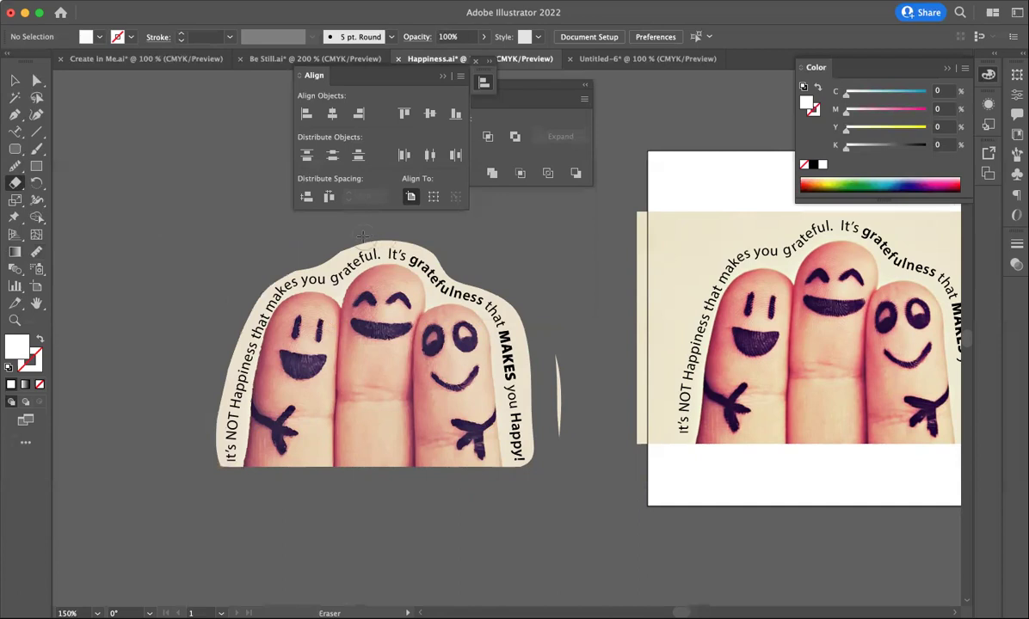
mouse_move(360, 230)
left_mouse_down()
mouse_move(295, 258)
mouse_move(261, 248)
left_mouse_up()
mouse_move(537, 298)
left_mouse_down()
mouse_move(551, 413)
mouse_move(568, 439)
left_mouse_up()
left_click_drag(564, 395, 559, 435)
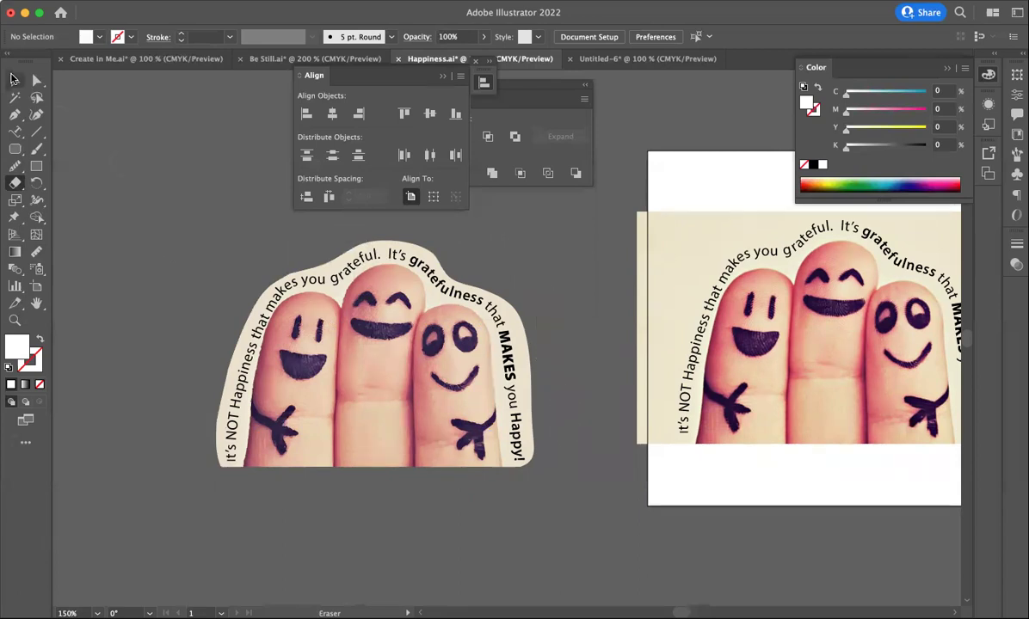
left_click(11, 79)
- Group the sticker's pieces, place a copy to the left, and bring the Pathfinder panel into view
left_click_drag(530, 480, 531, 476)
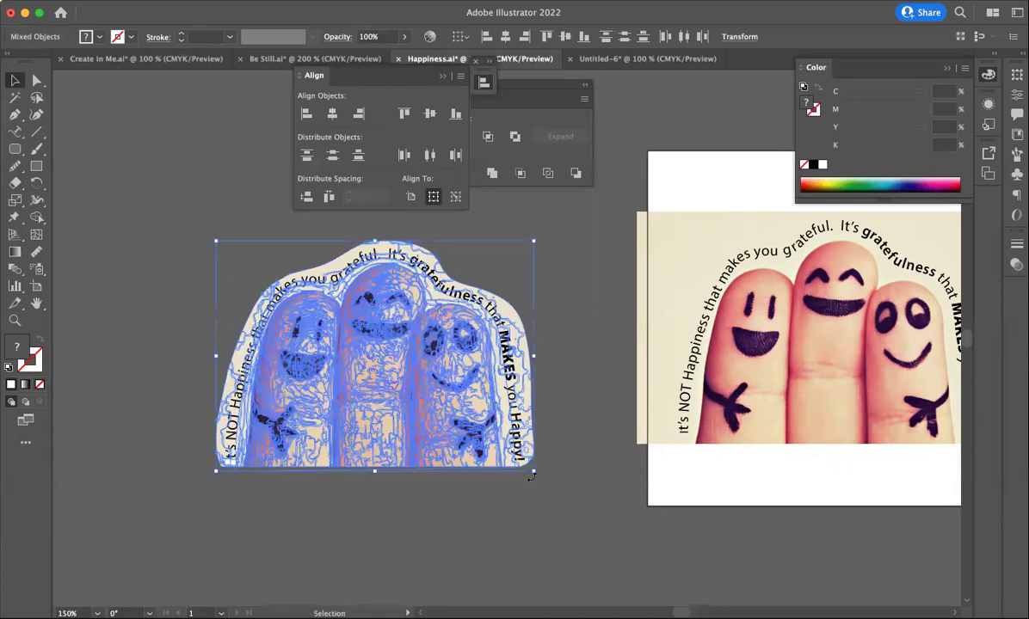
key("super+g")
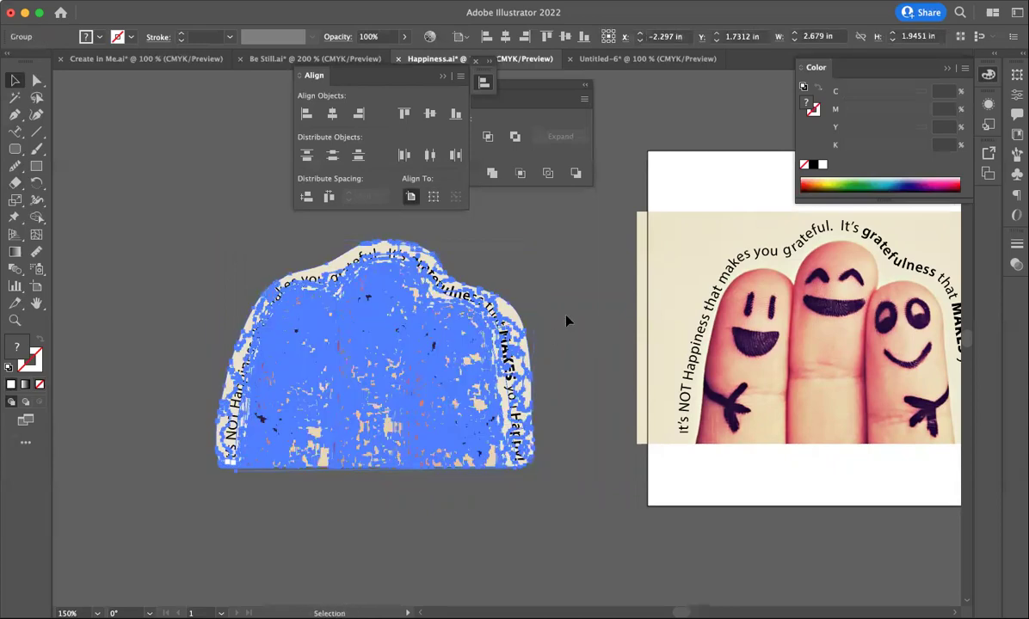
scroll(301, 335, "left", 2)
scroll(300, 336, "left", 10)
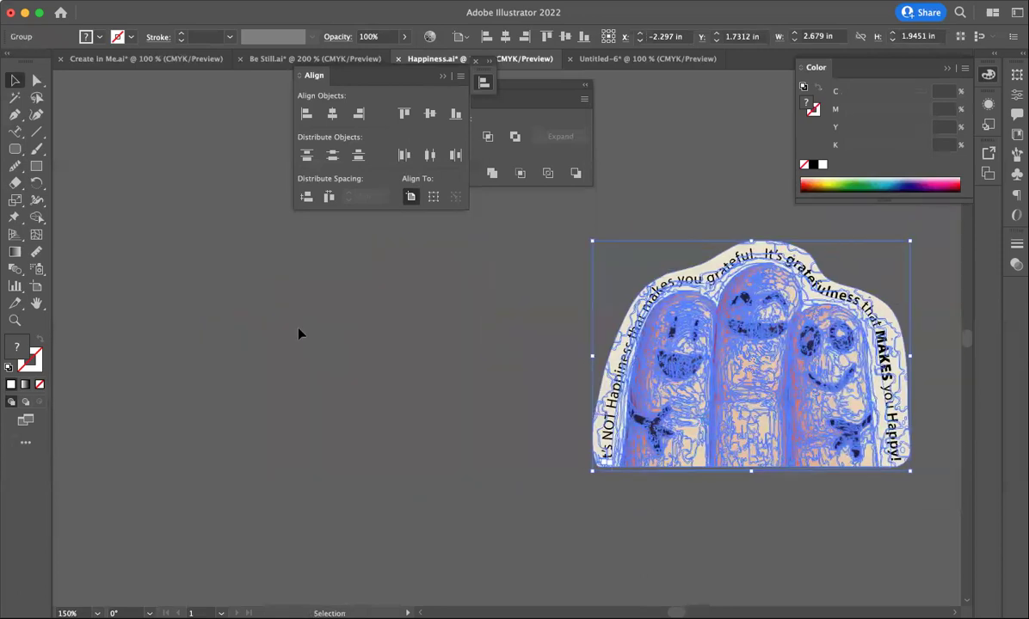
key("super+v")
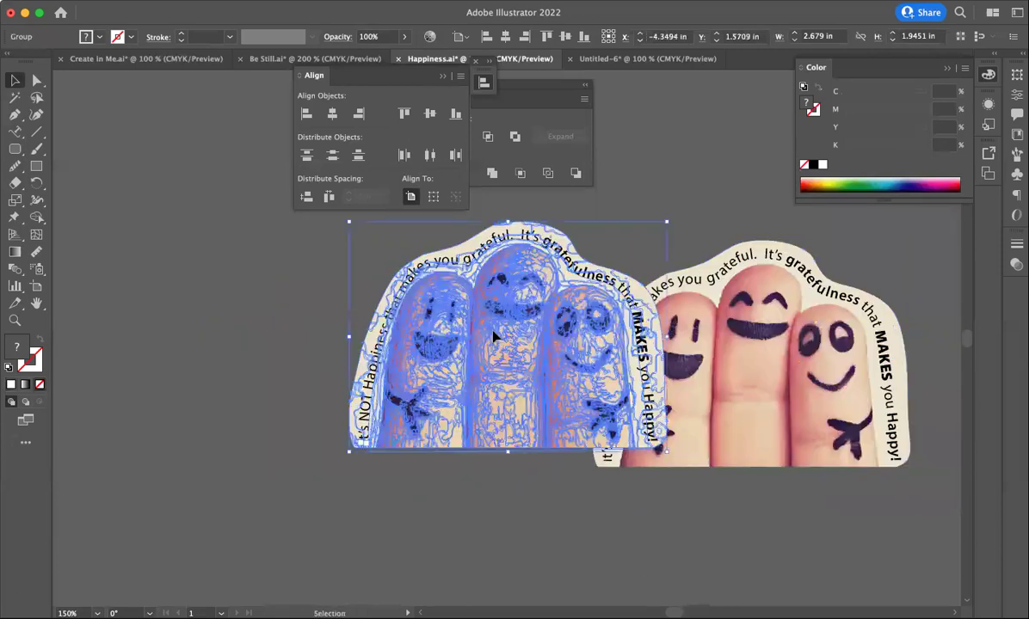
left_click_drag(494, 333, 315, 347)
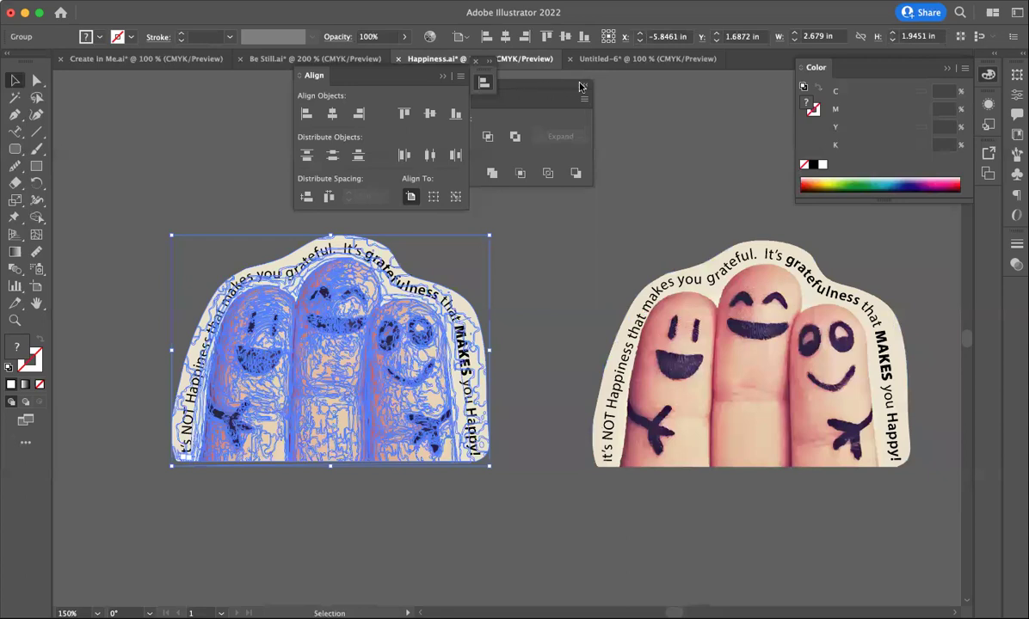
left_click_drag(579, 86, 639, 92)
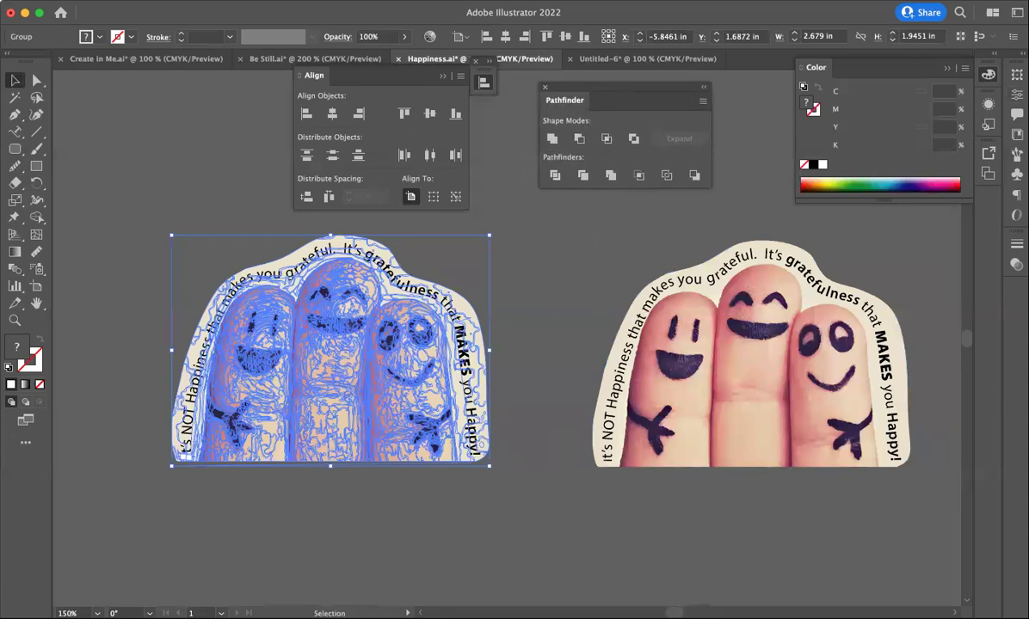
- Merge the sticker copy into one shape with Pathfinder and fill it white
left_click(348, 9)
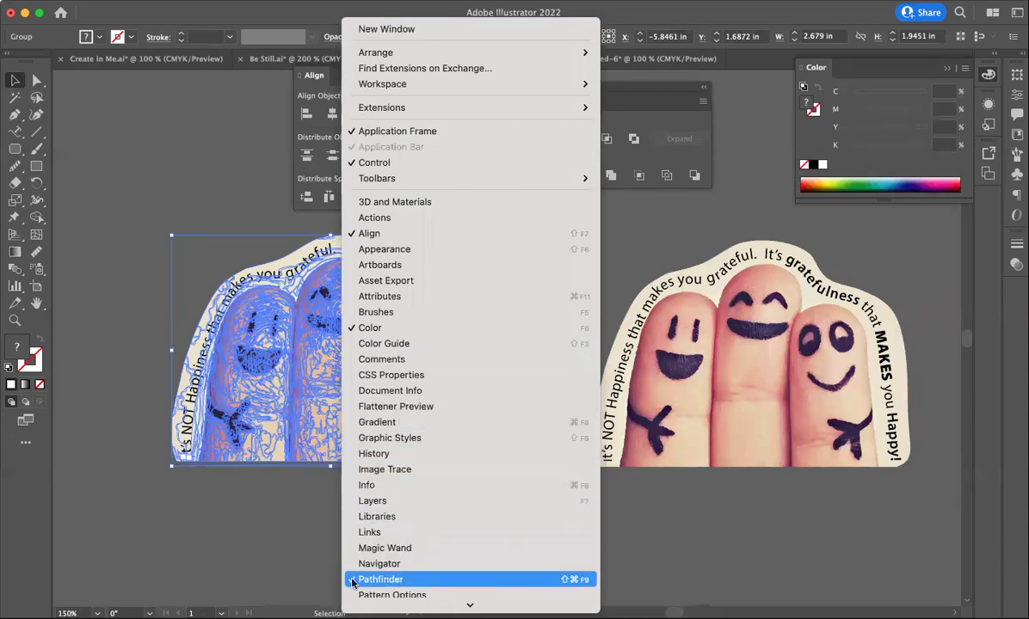
left_click(598, 191)
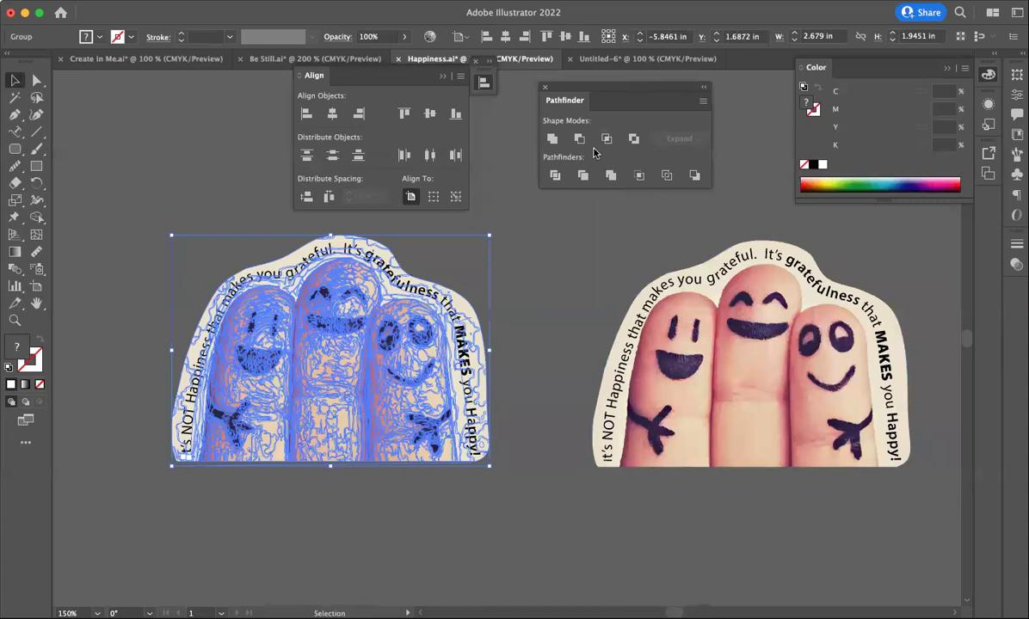
left_click(552, 140)
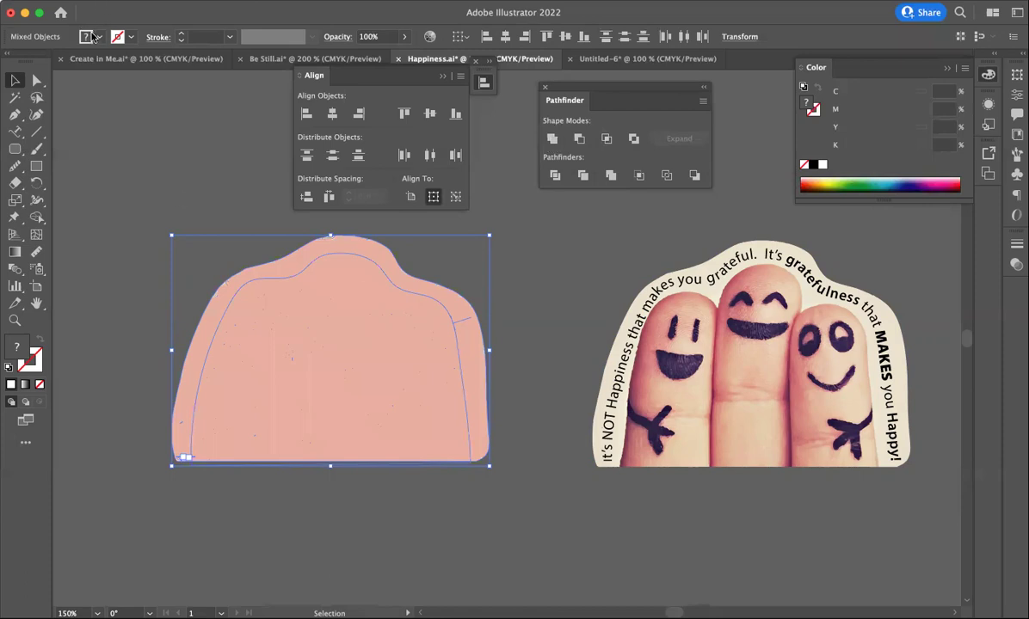
left_click(93, 36)
left_click(27, 62)
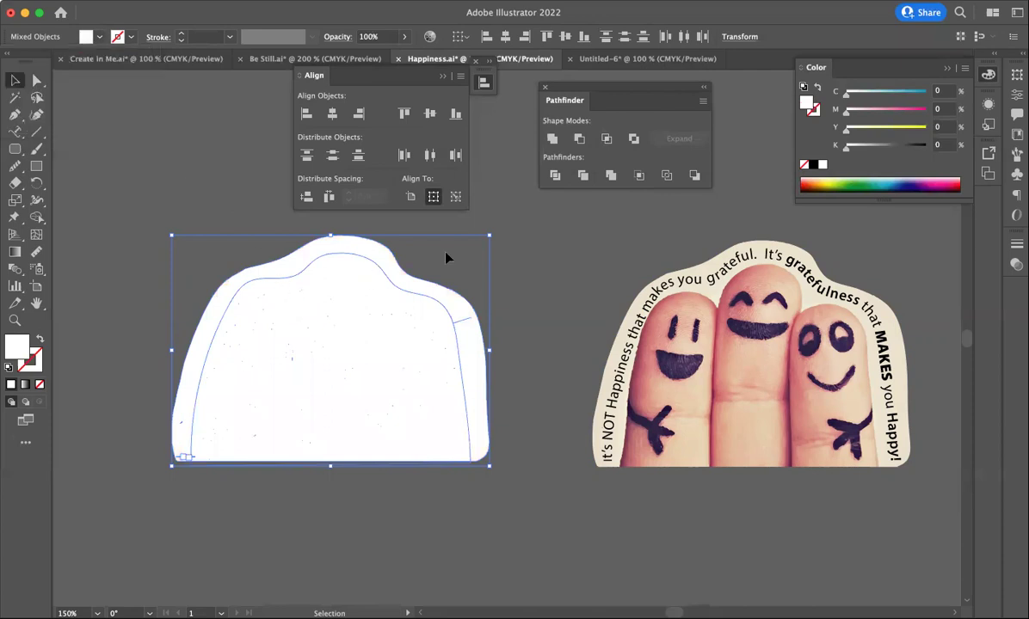
- Reposition the white merged shape and delete the leftover curved-quote copy
left_click(578, 258)
left_click(430, 334)
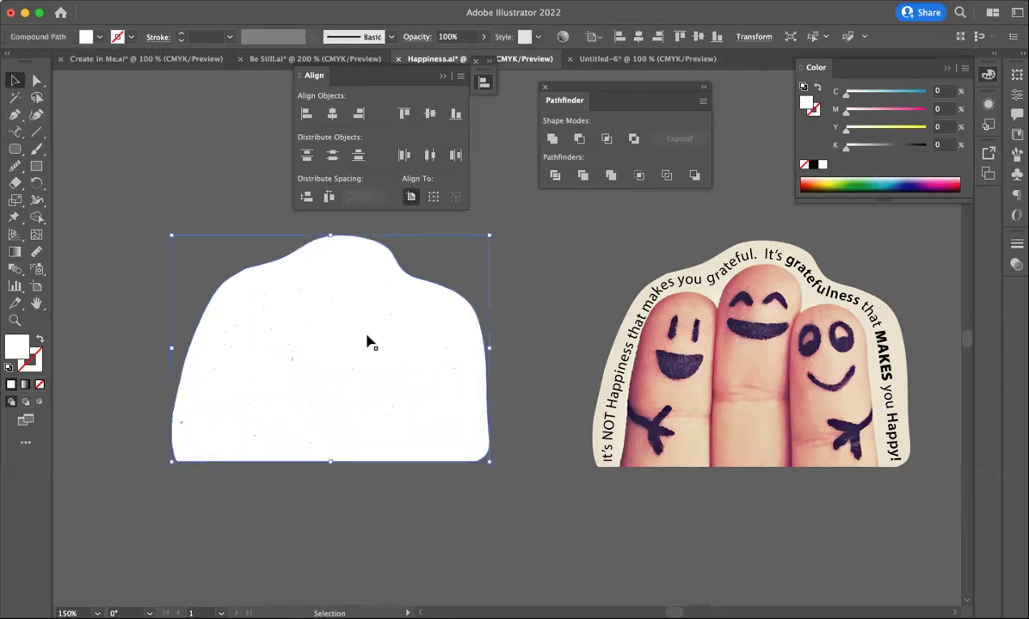
left_click(498, 316)
left_click(481, 297)
left_click(501, 306)
left_click_drag(391, 351, 227, 398)
left_click_drag(343, 388, 420, 413)
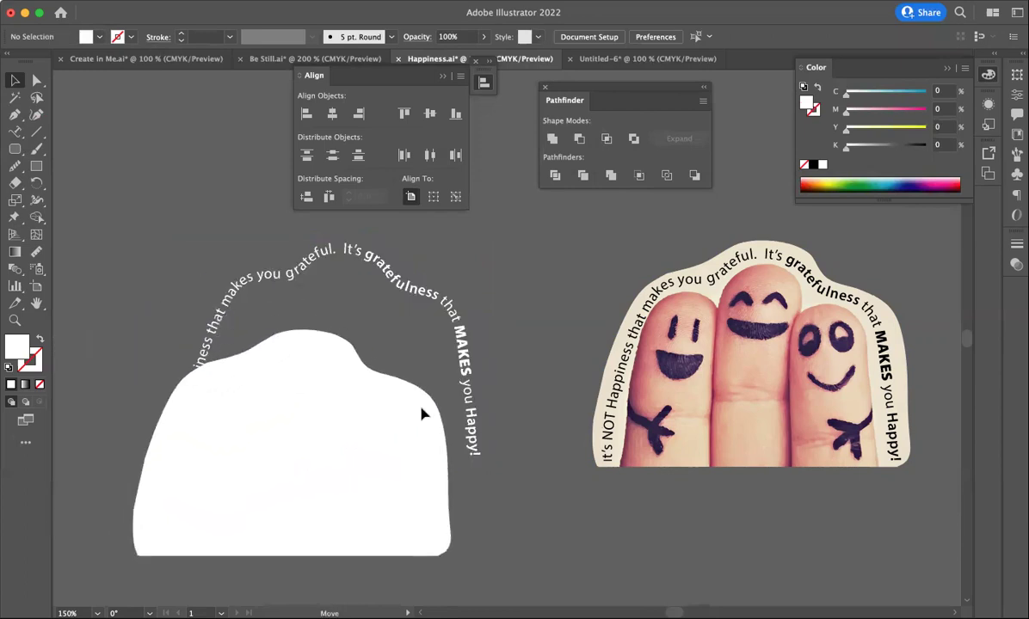
left_click(400, 286)
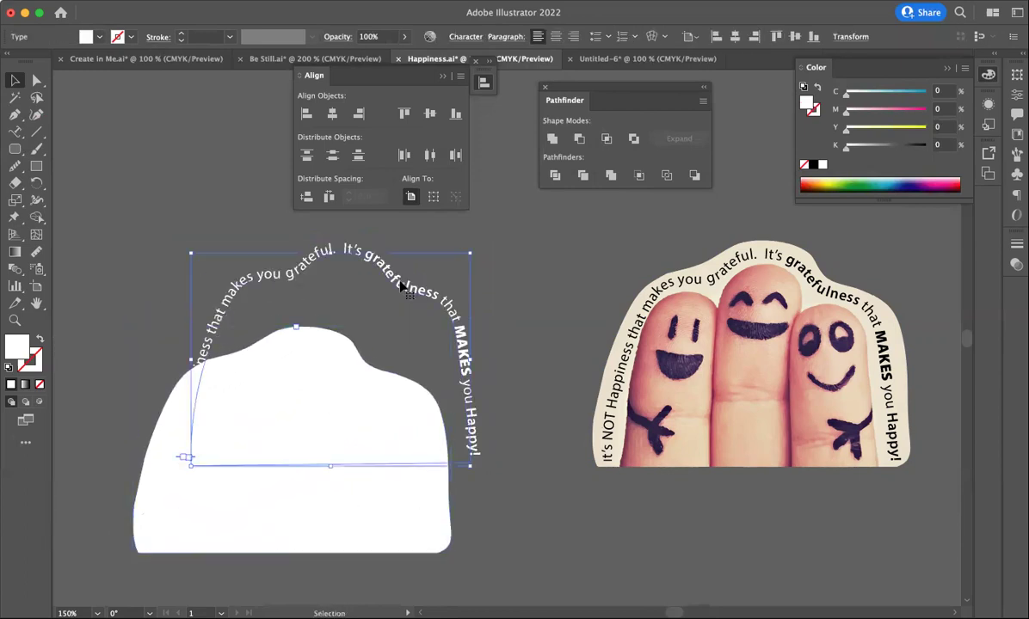
key("Delete")
left_click_drag(333, 421, 370, 328)
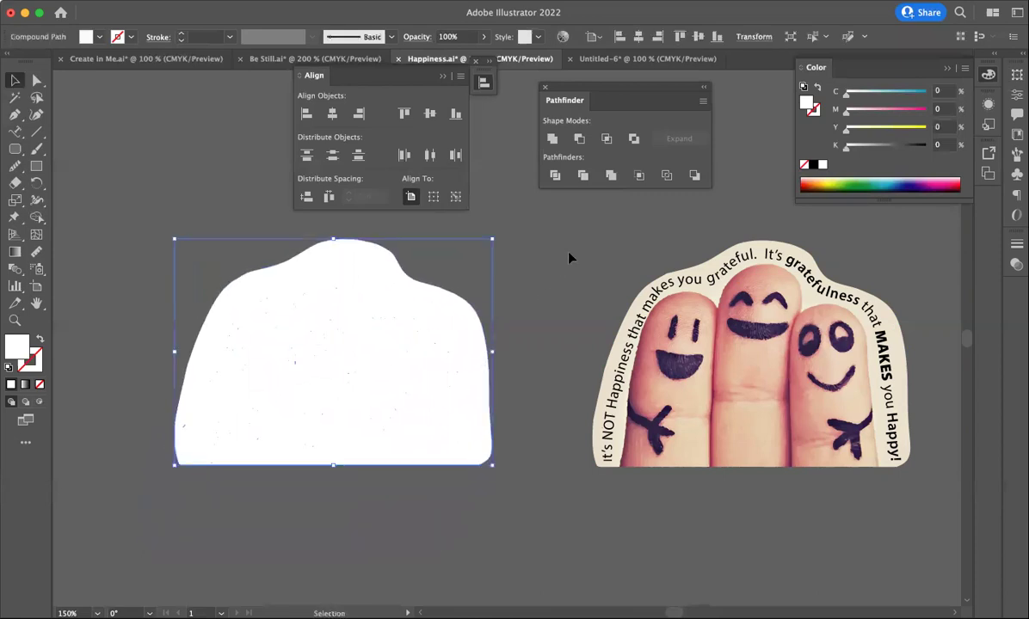
- Move the finger sticker group toward the white shape, then reselect the white backing
left_click(896, 474)
left_click_drag(894, 475, 888, 471)
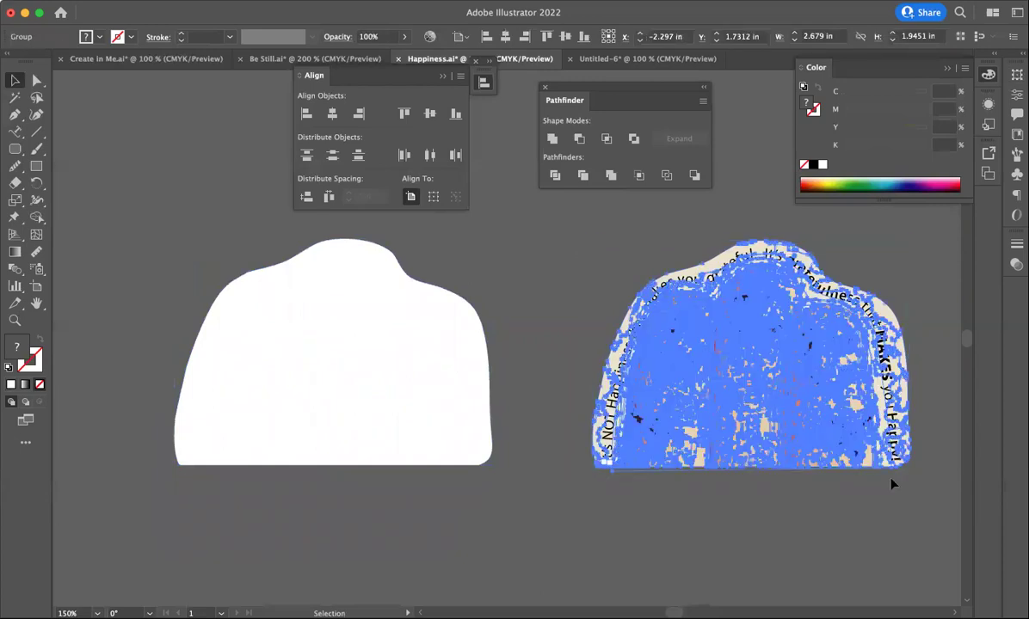
left_click_drag(531, 419, 807, 329)
left_click(505, 271)
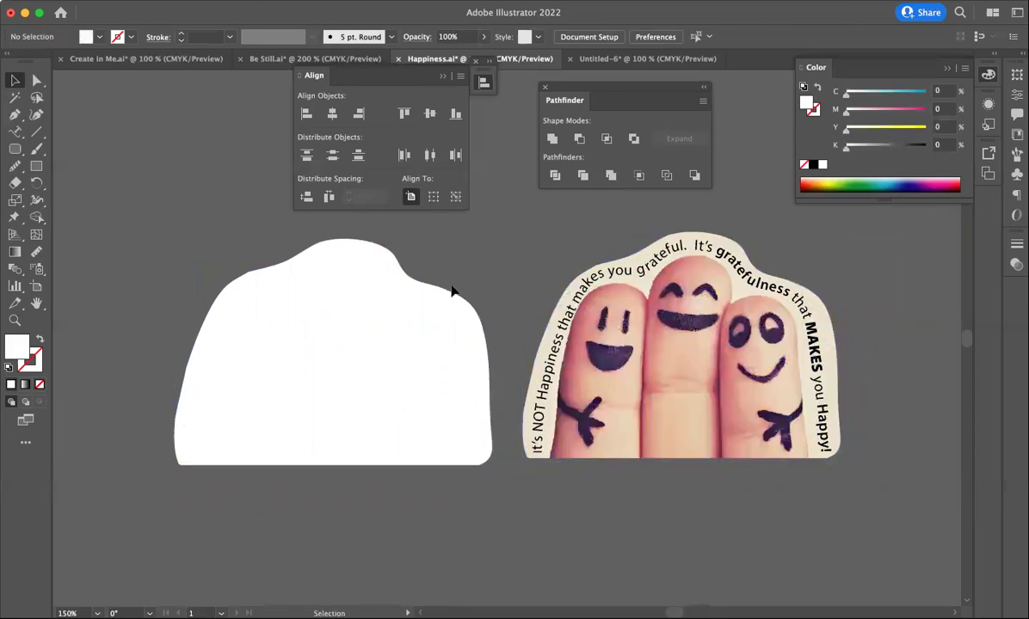
left_click(434, 300)
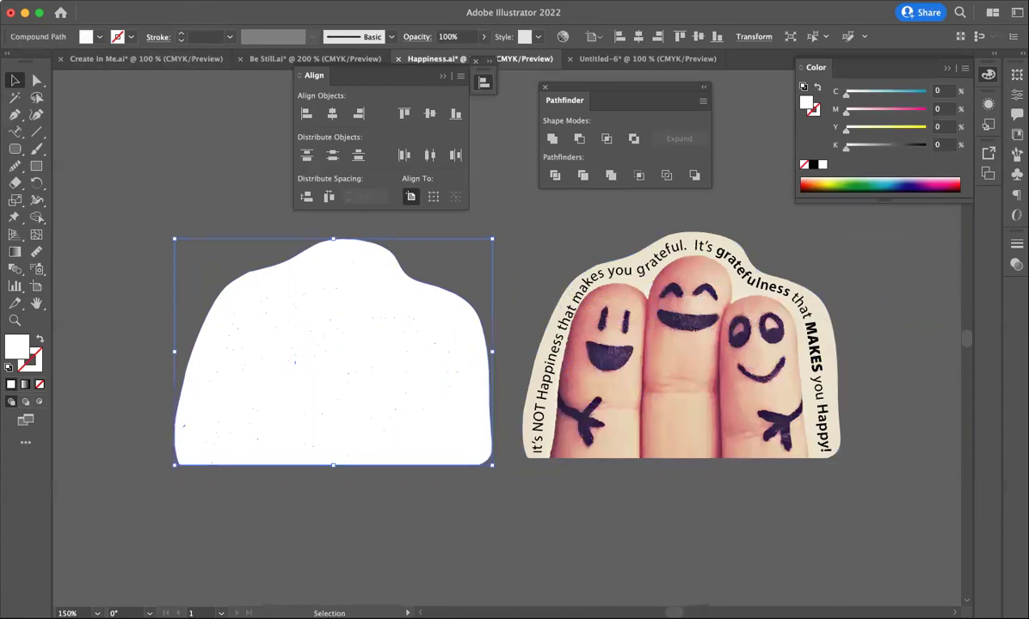
- Offset the white shape's outline outward by 0.125 in
left_click(188, 8)
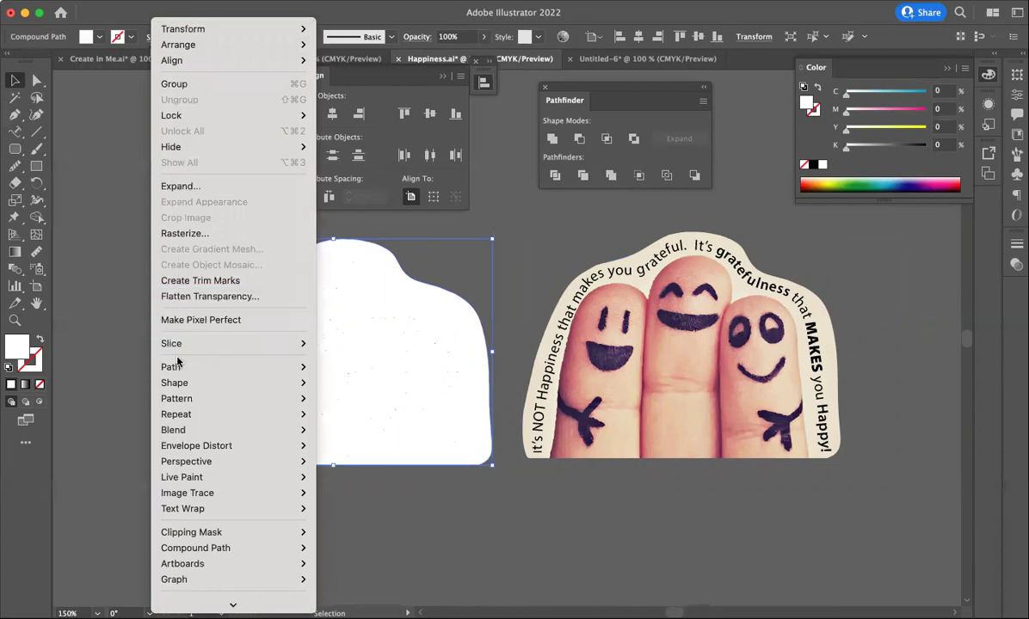
mouse_move(219, 367)
left_click(351, 421)
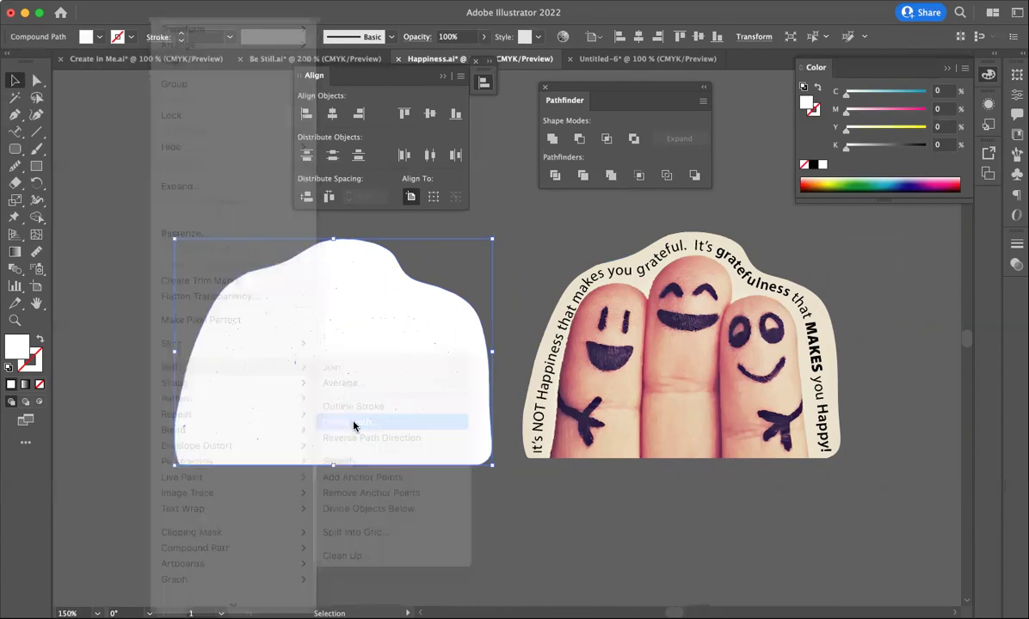
left_click(575, 417)
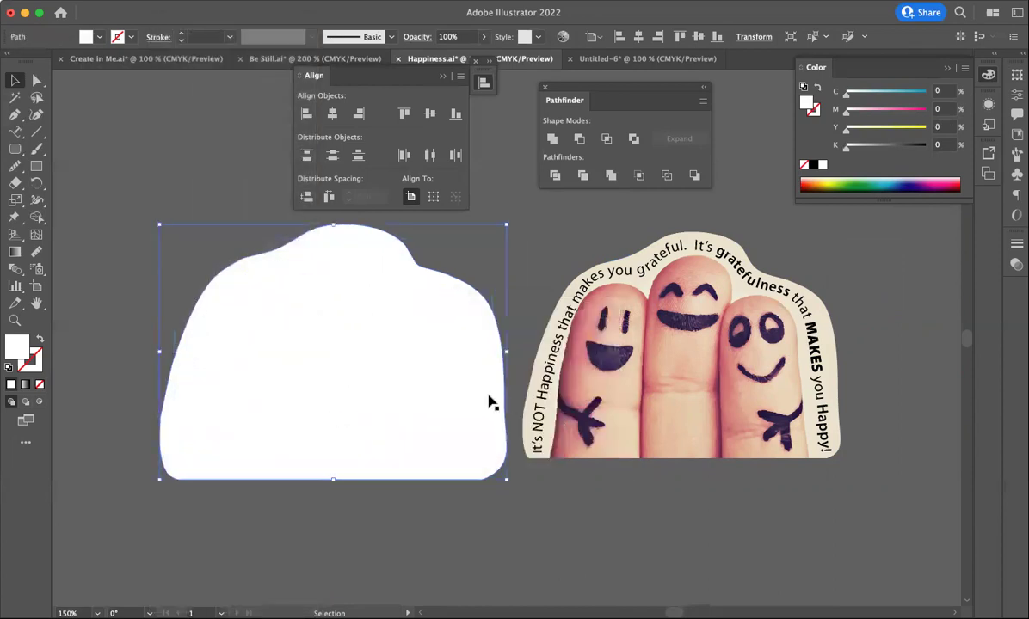
- Delete the extra duplicate, move the white shape over the finger photo and send it to the back
left_click_drag(387, 396, 234, 387)
key("Delete")
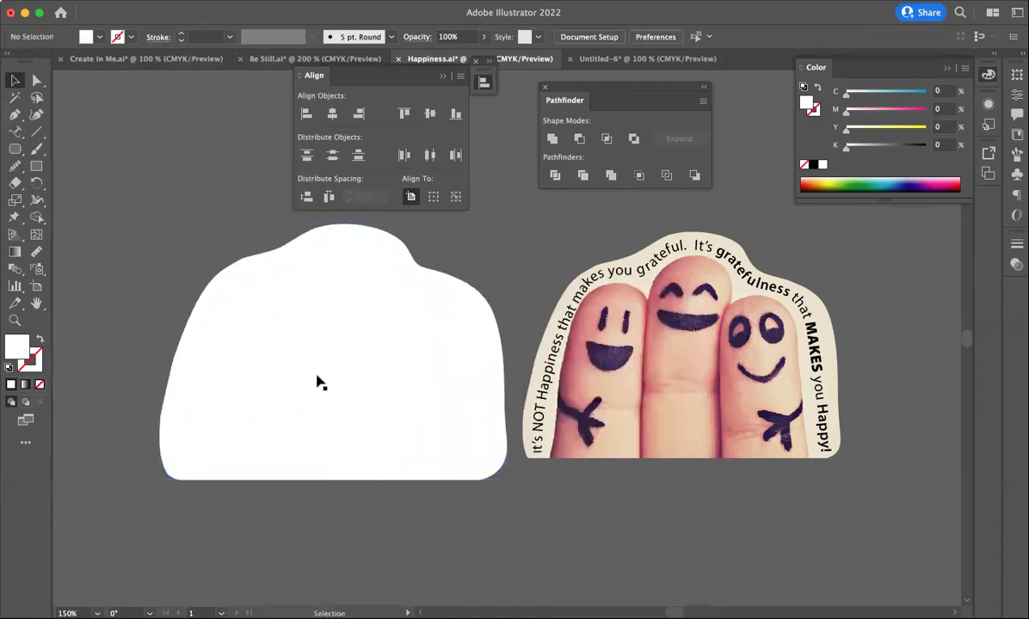
left_click_drag(317, 384, 662, 367)
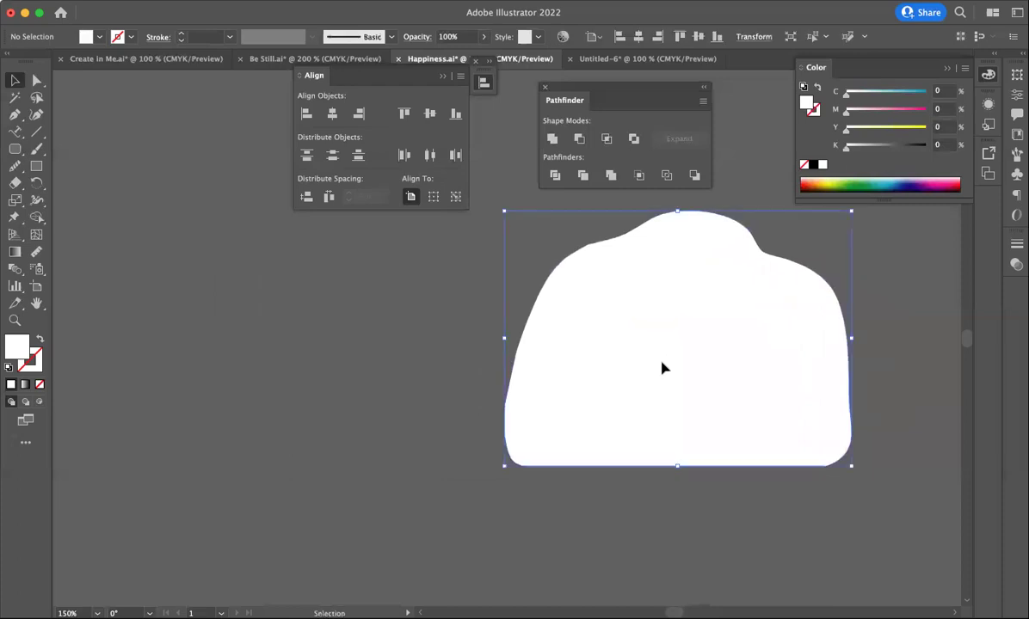
right_click(663, 366)
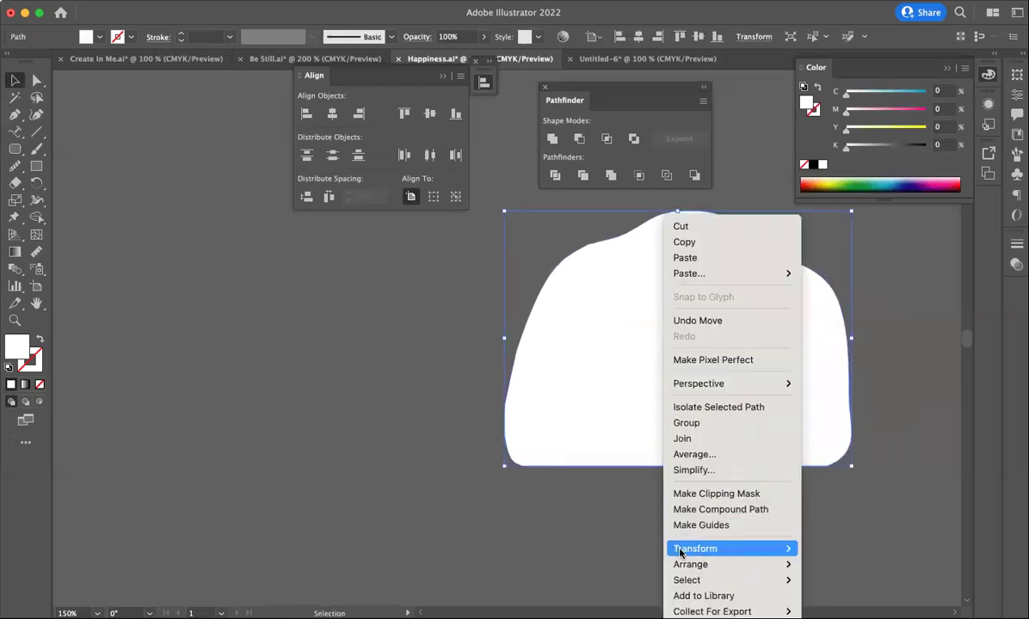
mouse_move(684, 565)
left_click(836, 604)
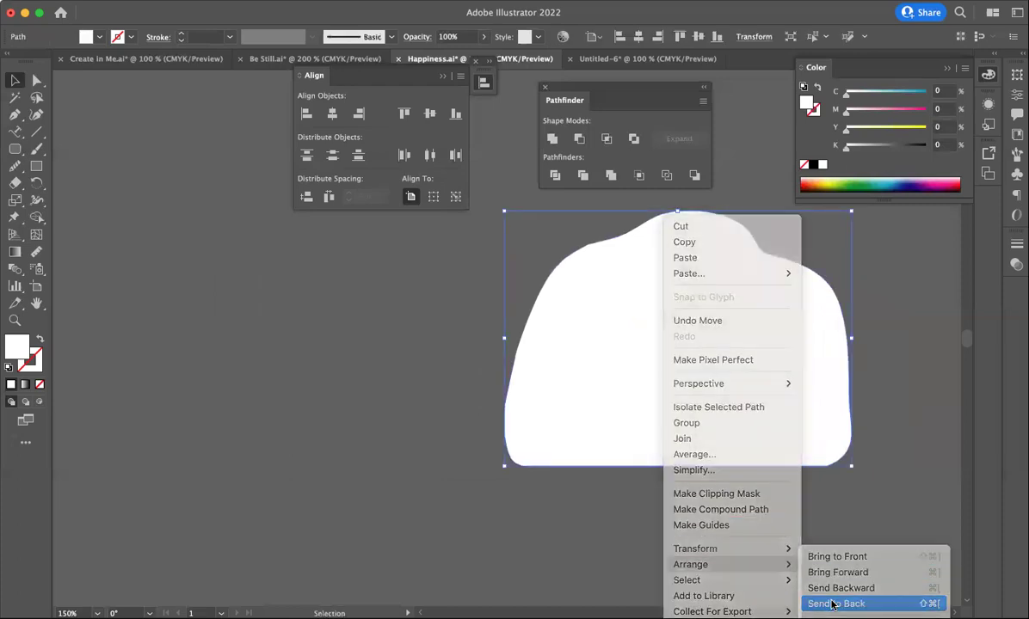
left_click(673, 479)
- Select the photo, quote and white shape and align their horizontal and vertical centres
left_click_drag(500, 218, 667, 400)
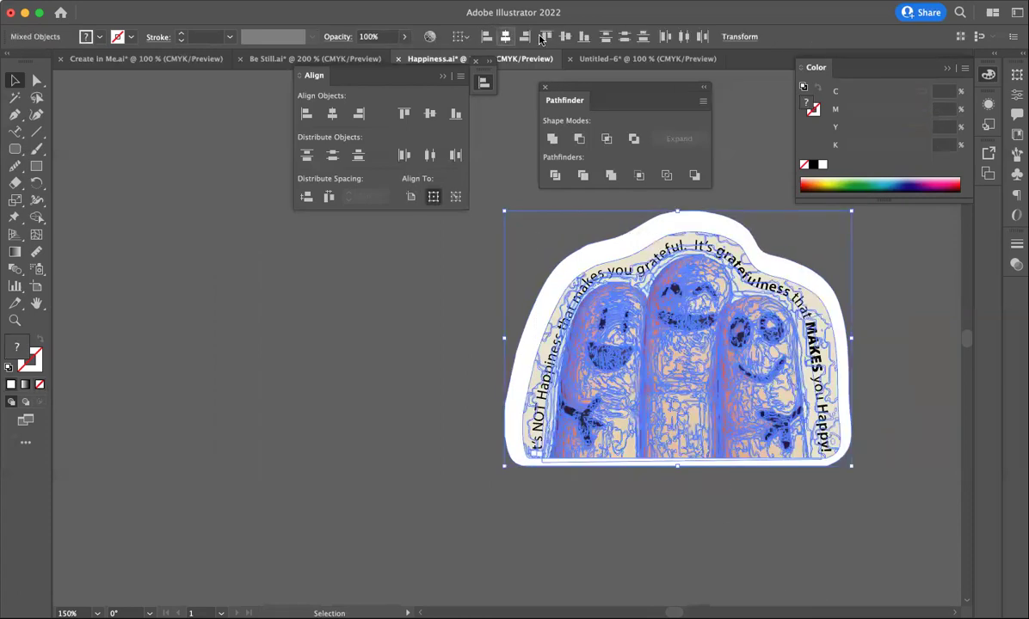
left_click(505, 36)
left_click(565, 36)
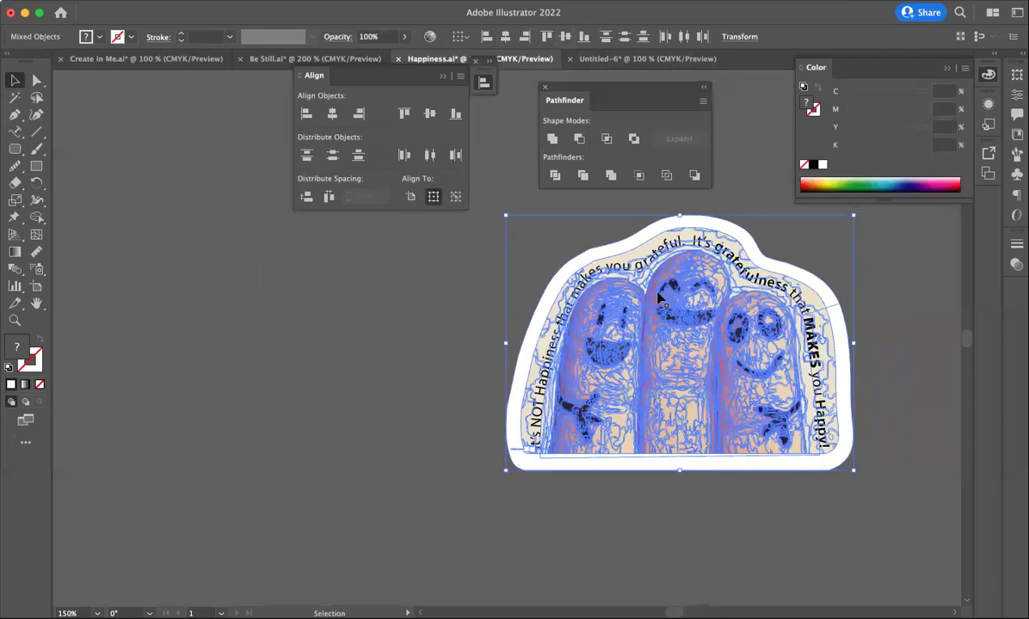
left_click(455, 255)
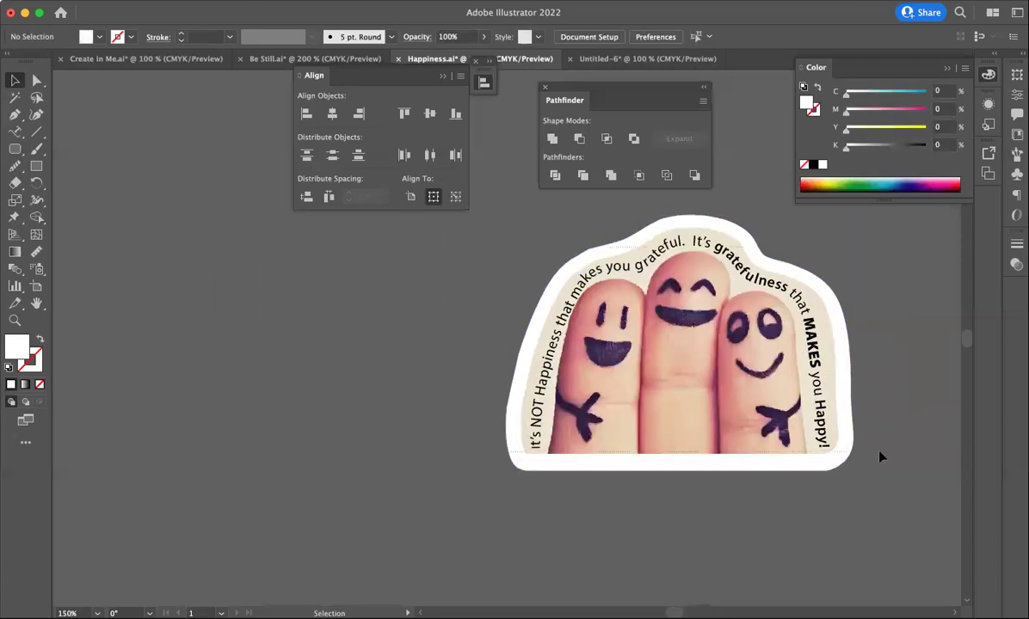
key("super+a")
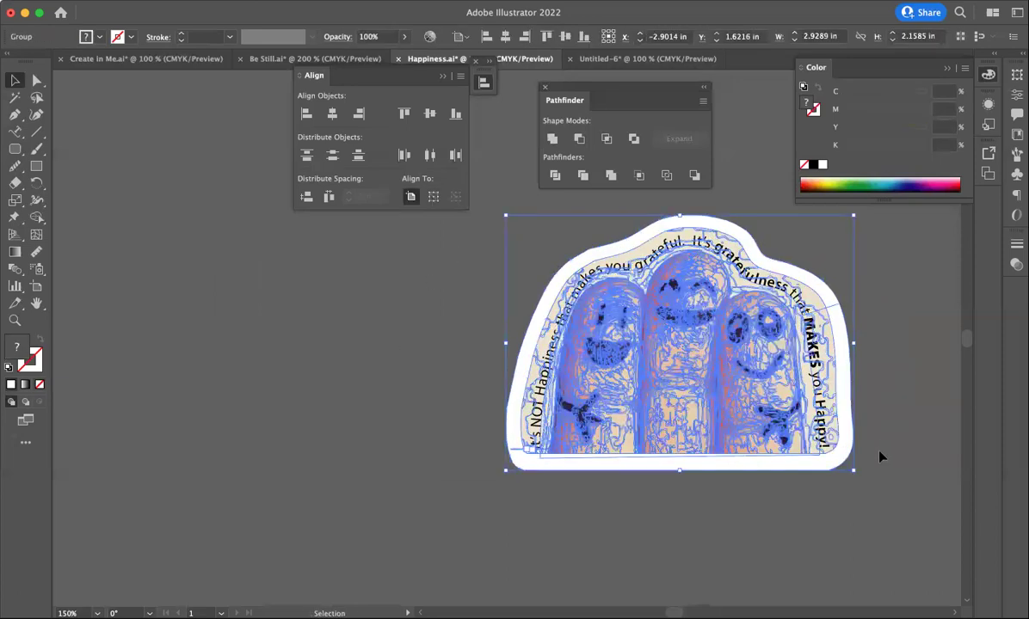
- Drag the bordered finger sticker group rightward until it sits beside the other finished sticker
scroll(881, 456, "right", 6)
scroll(439, 335, "right", 5)
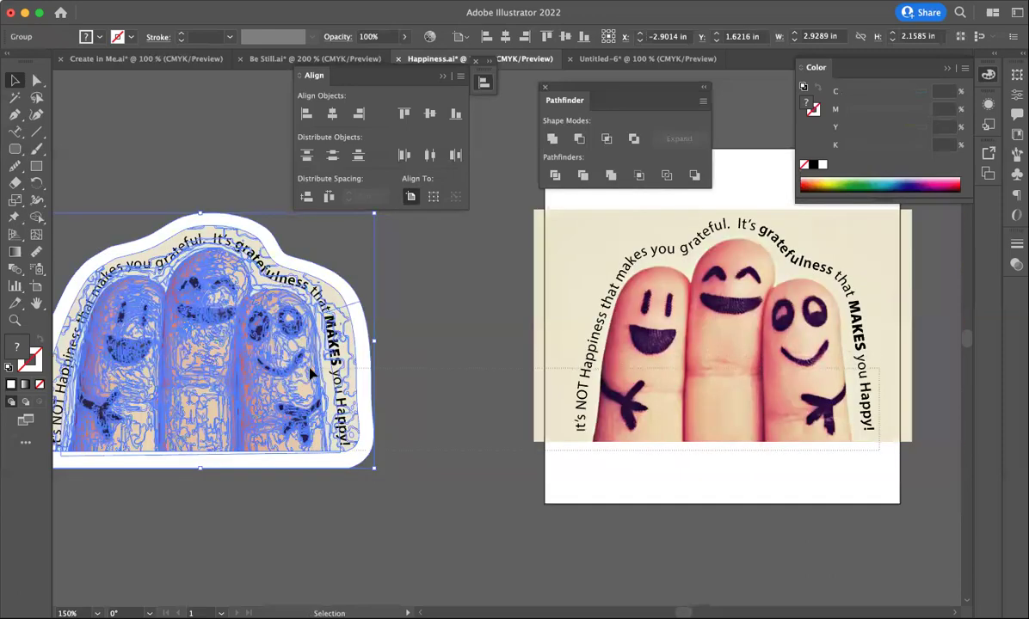
key("super+a")
scroll(310, 349, "right", 2)
left_click(365, 509)
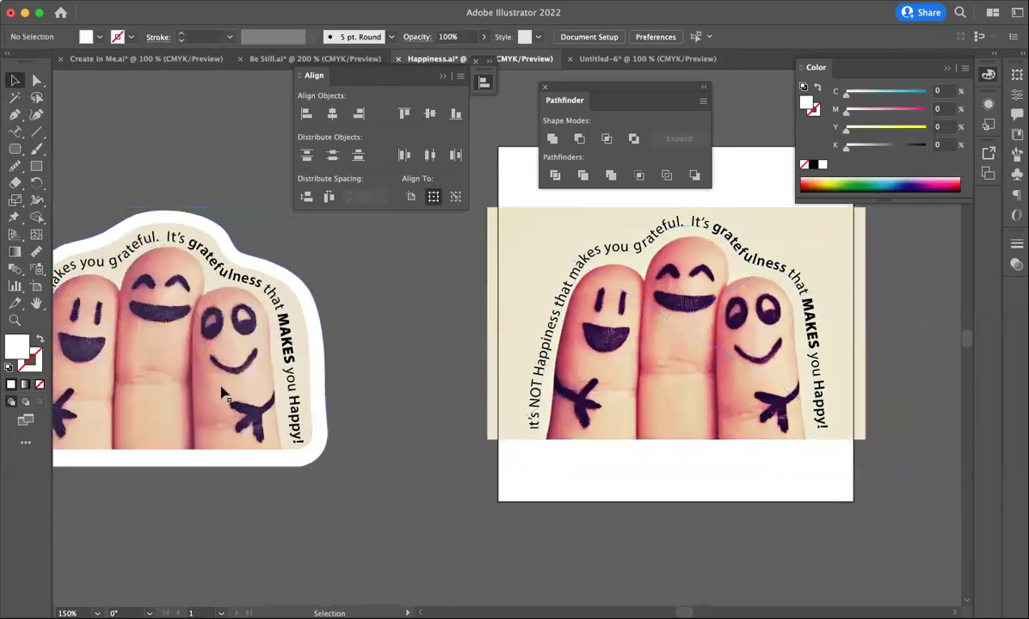
left_click(212, 370)
left_click_drag(315, 382, 938, 403)
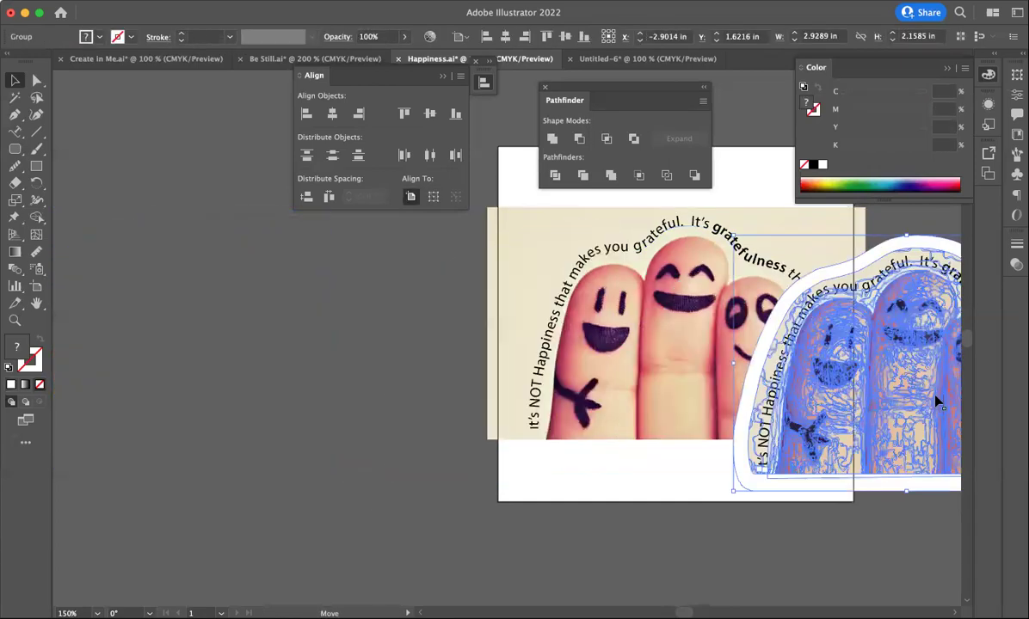
scroll(938, 401, "right", 10)
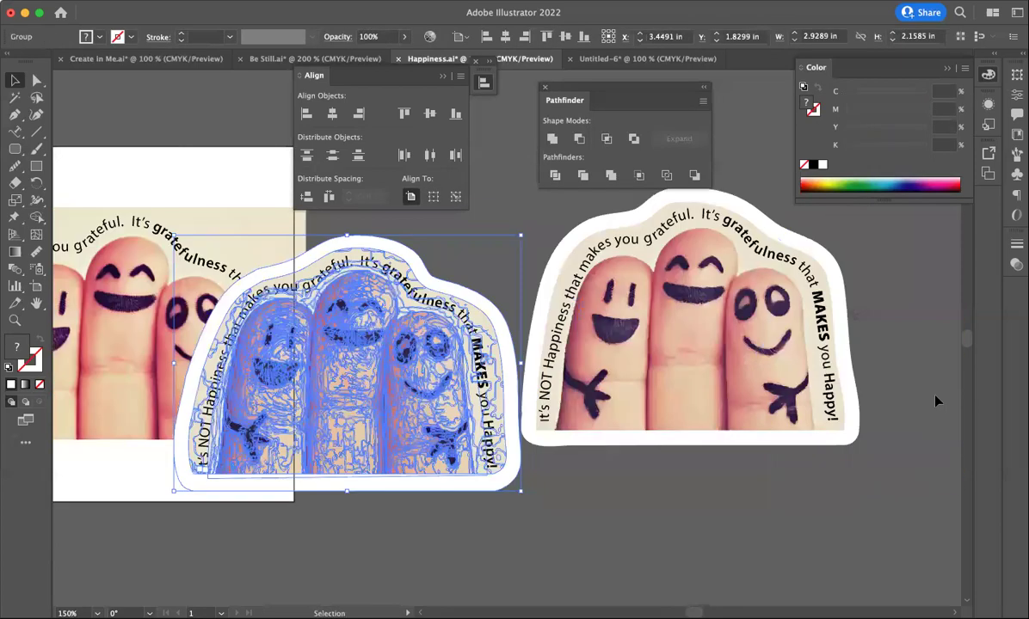
scroll(176, 342, "right", 4)
left_click_drag(175, 343, 829, 344)
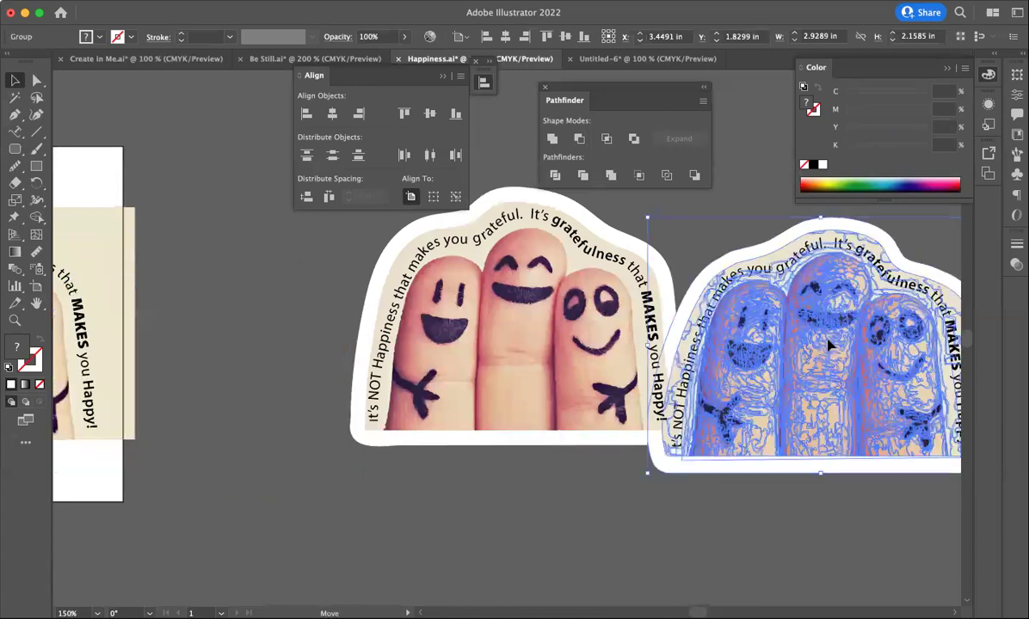
scroll(828, 344, "right", 7)
scroll(835, 345, "left", 3)
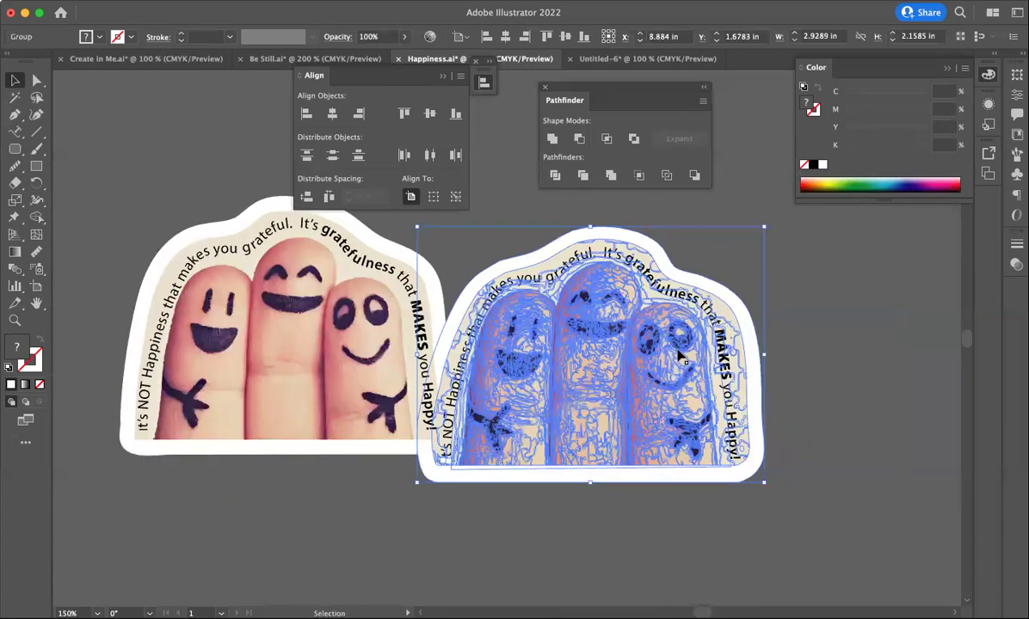
left_click_drag(413, 361, 438, 365)
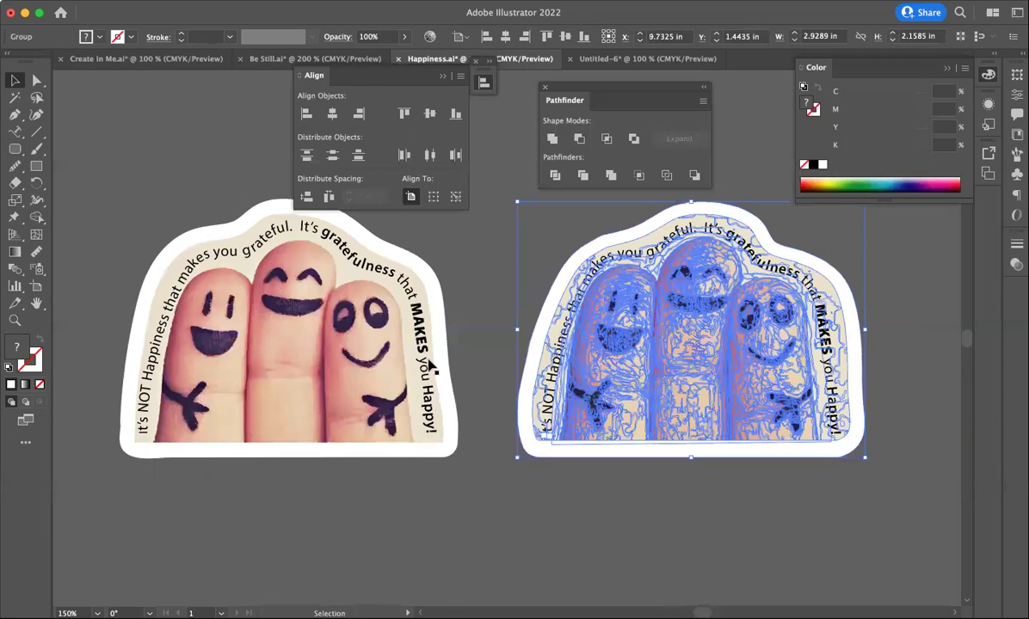
scroll(452, 352, "up", 3)
left_click(479, 317)
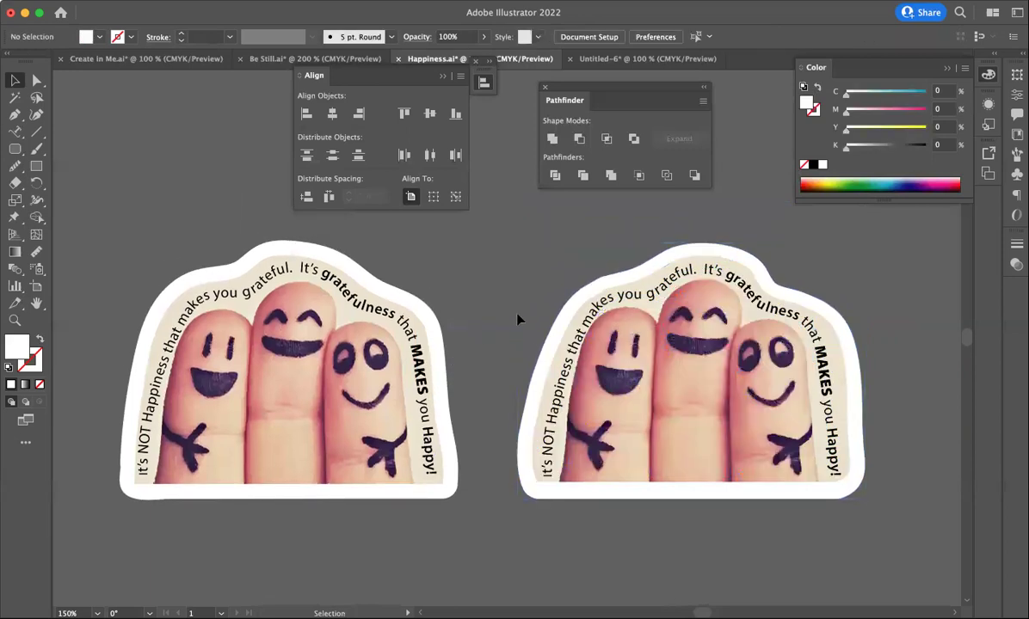